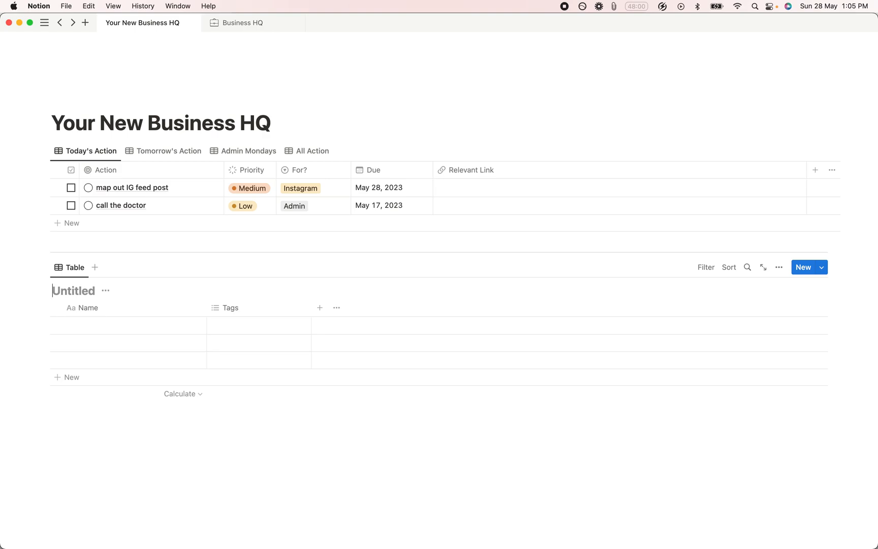
click(779, 151)
click(782, 216)
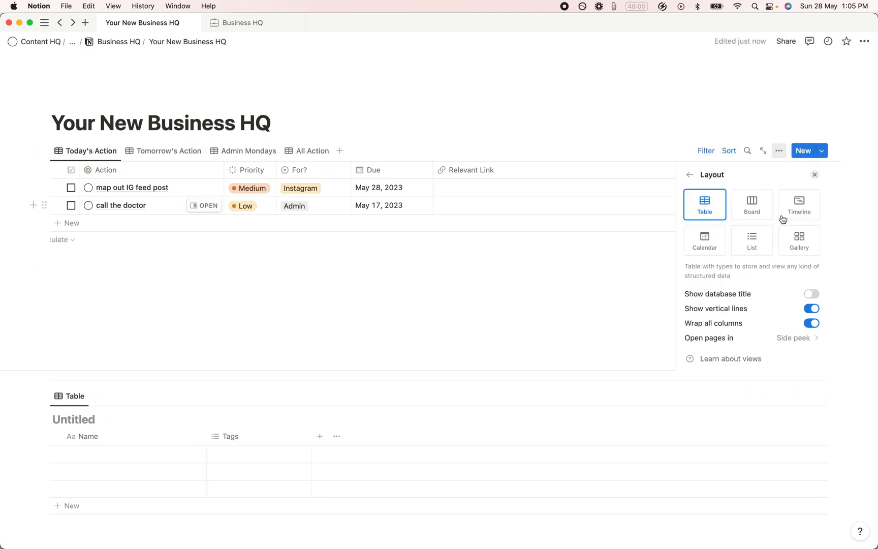
click(691, 174)
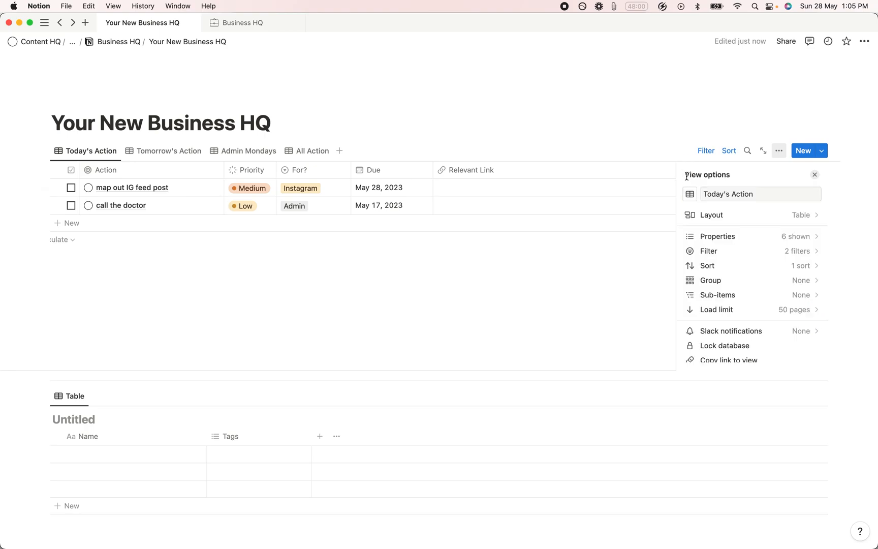
click(724, 236)
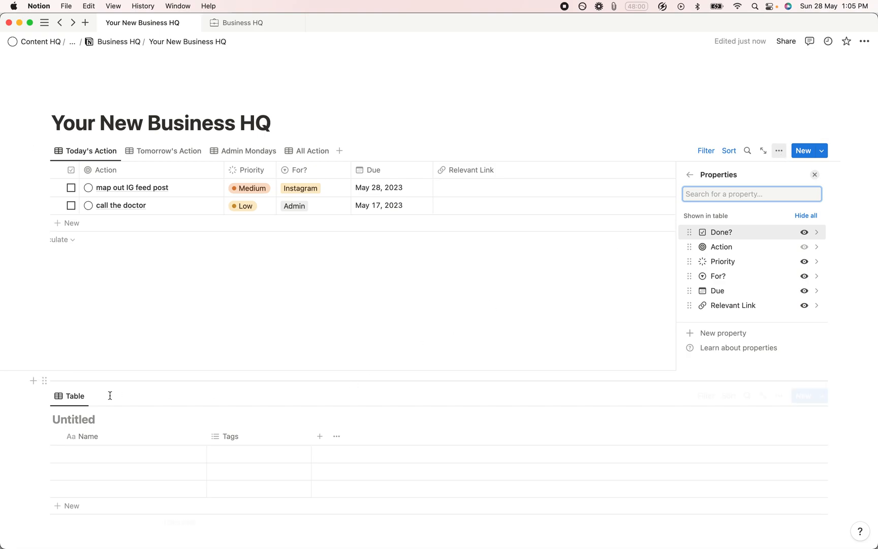
Title the new untitled database Demo Projects Dash and rename its table view All Endeavors.
click(84, 418)
text(Demo Projects Dash)
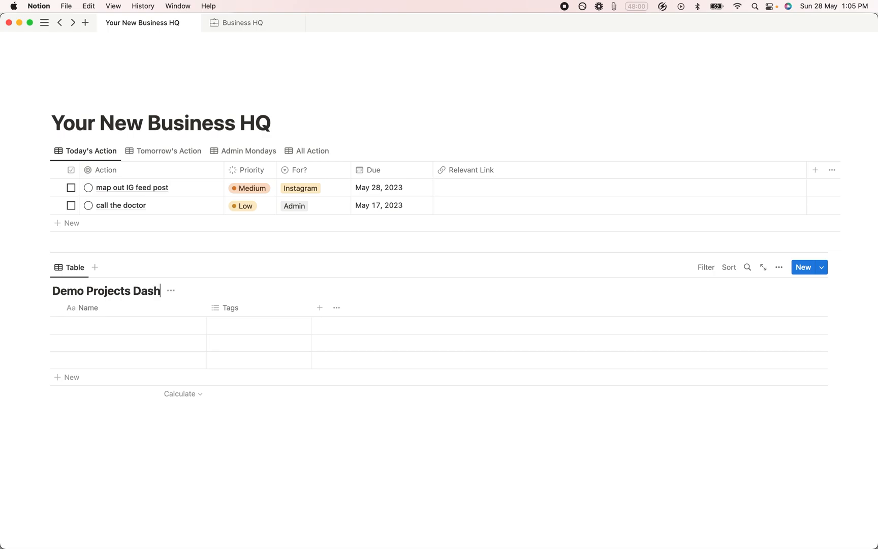
click(75, 267)
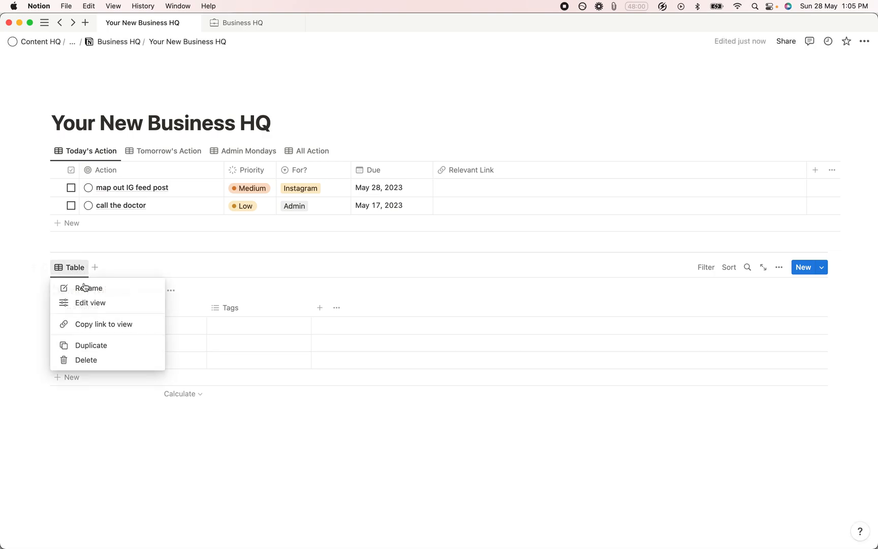
click(88, 288)
text(S)
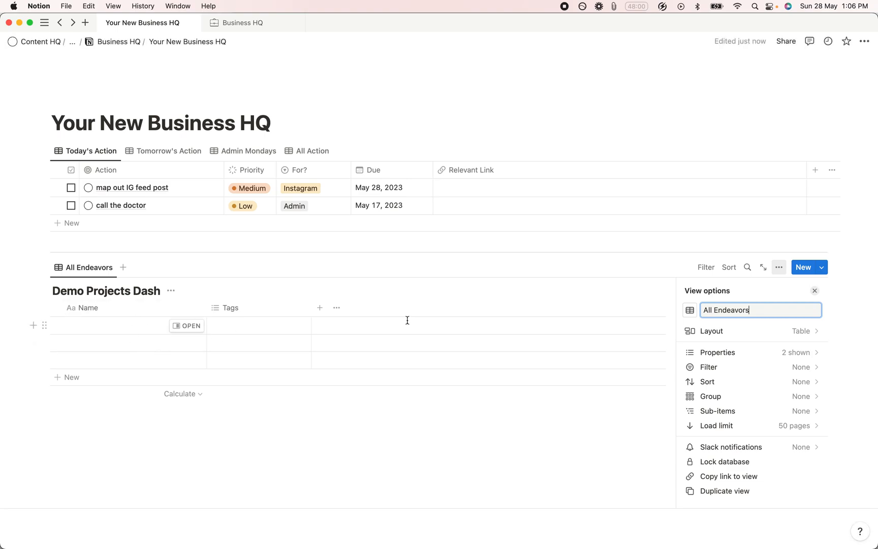
Switch the All Endeavors view to the Board layout and hide the database title.
click(725, 333)
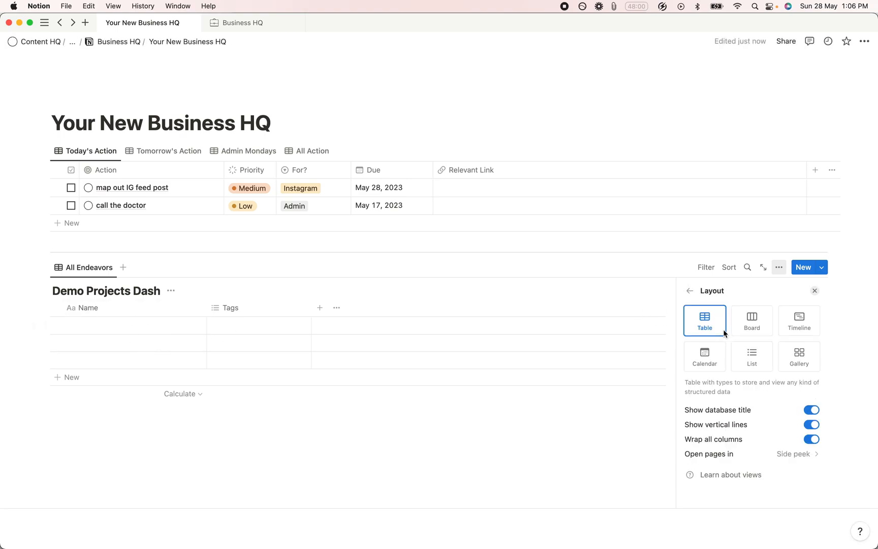
click(744, 327)
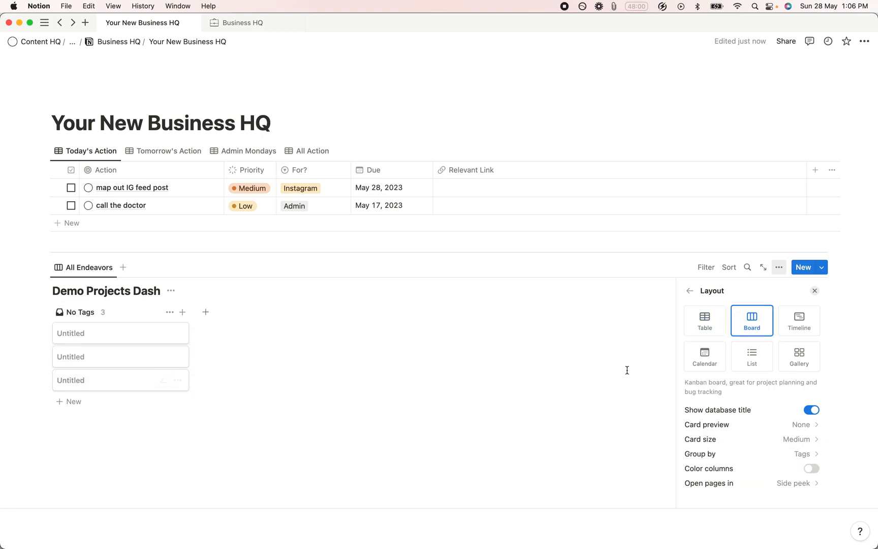
click(812, 412)
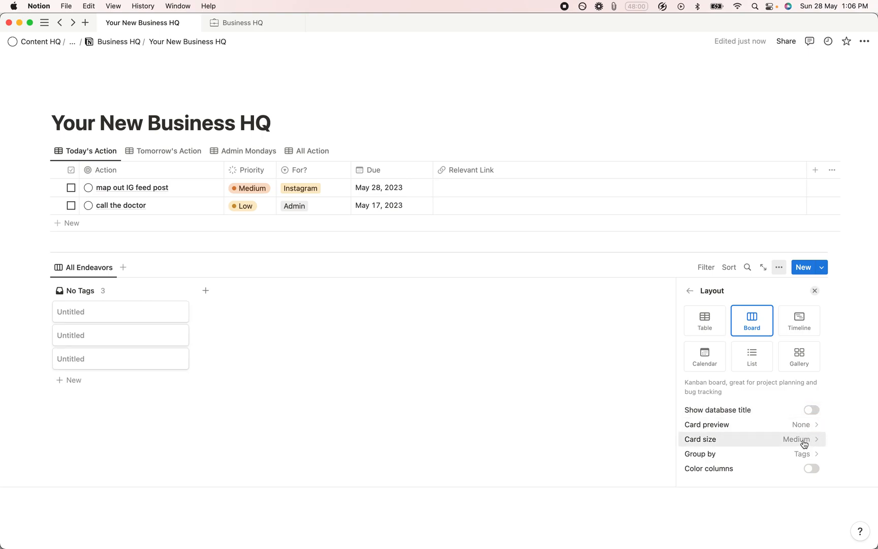
Set the board's card preview to Page cover and try out the color columns option.
click(807, 431)
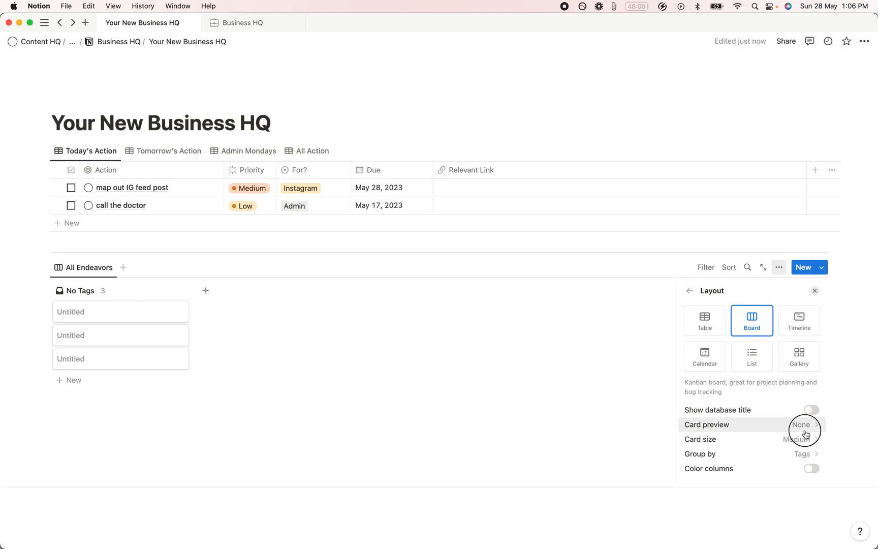
click(773, 457)
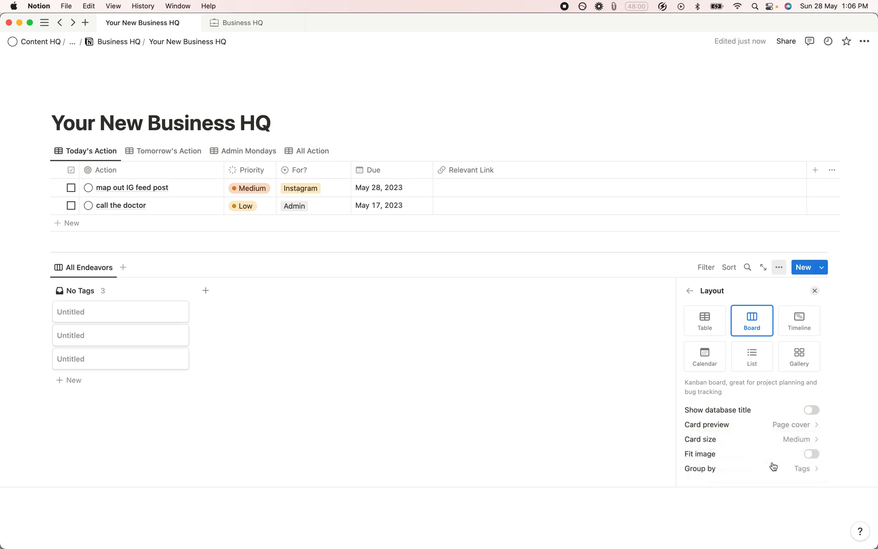
scroll(782, 452, down, 3)
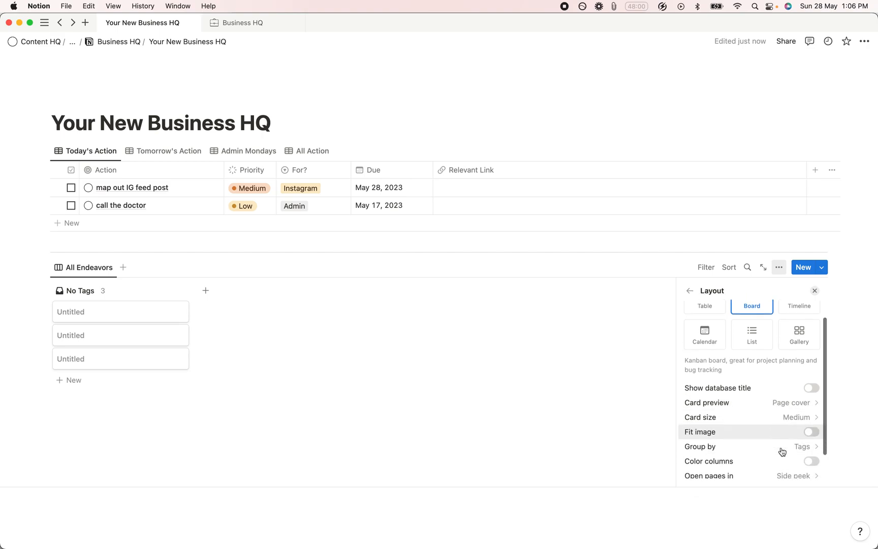
click(788, 422)
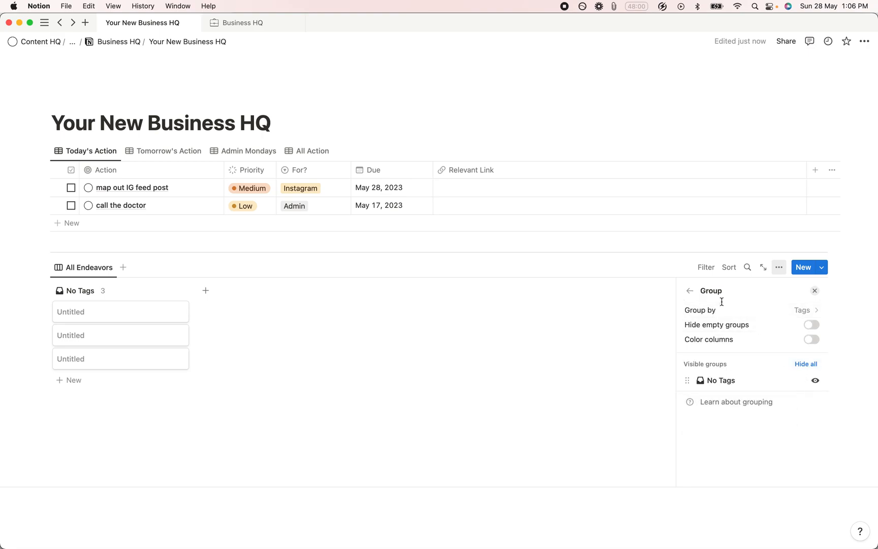
click(690, 292)
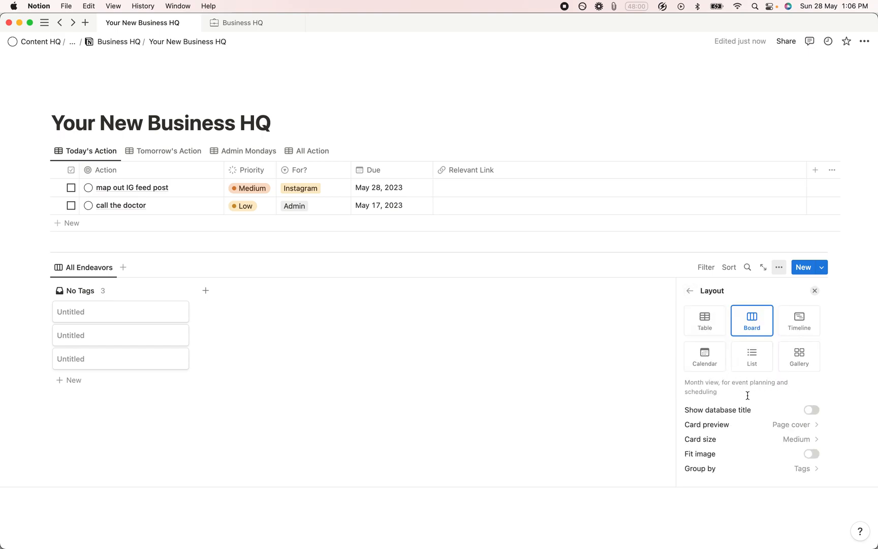
scroll(752, 421, down, 2)
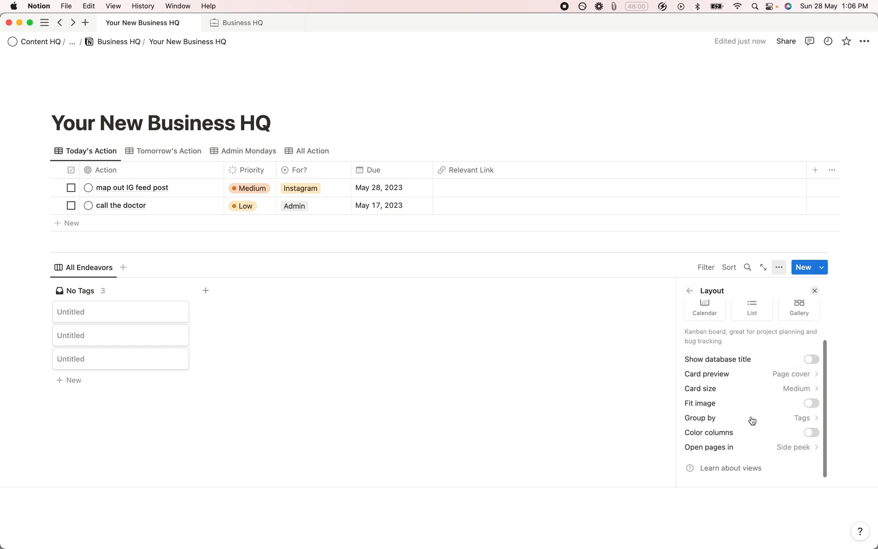
click(810, 435)
click(807, 432)
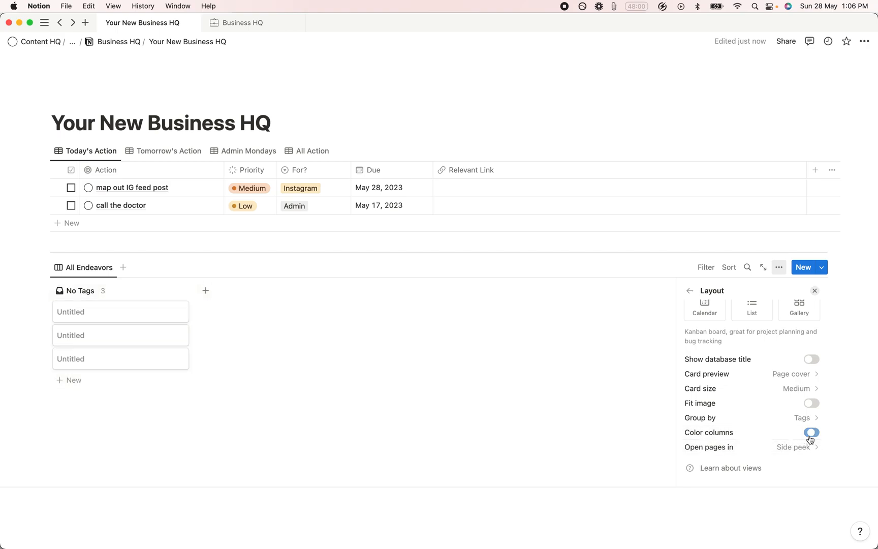
click(690, 290)
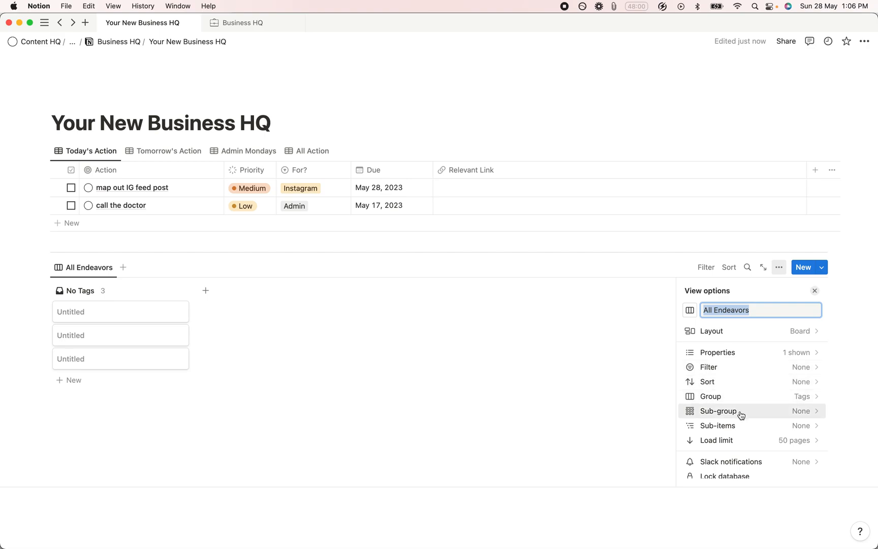
click(597, 373)
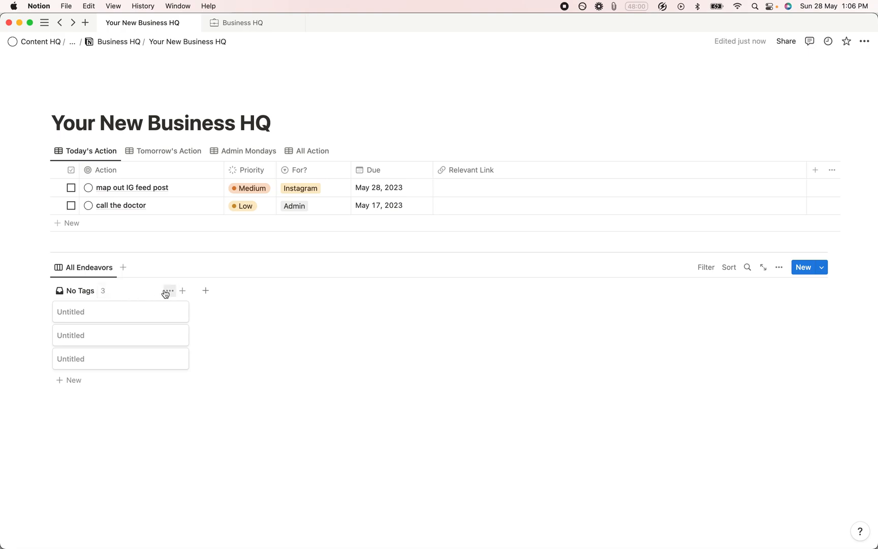
Hide the No Tags group on the All Endeavors board.
click(169, 291)
click(171, 310)
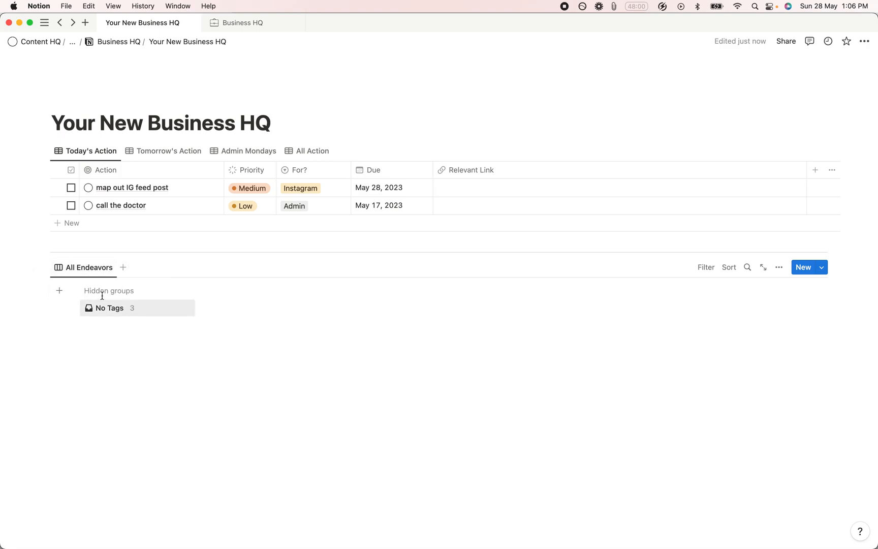
click(60, 291)
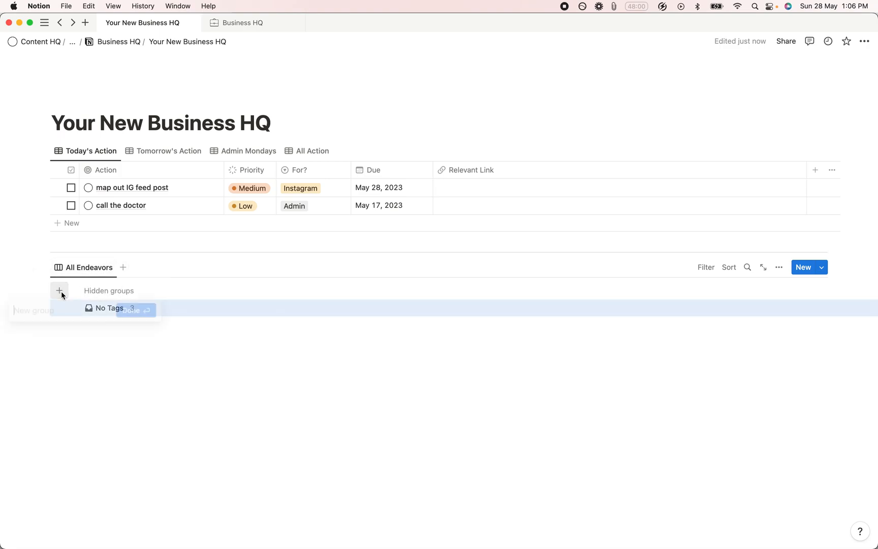
click(192, 350)
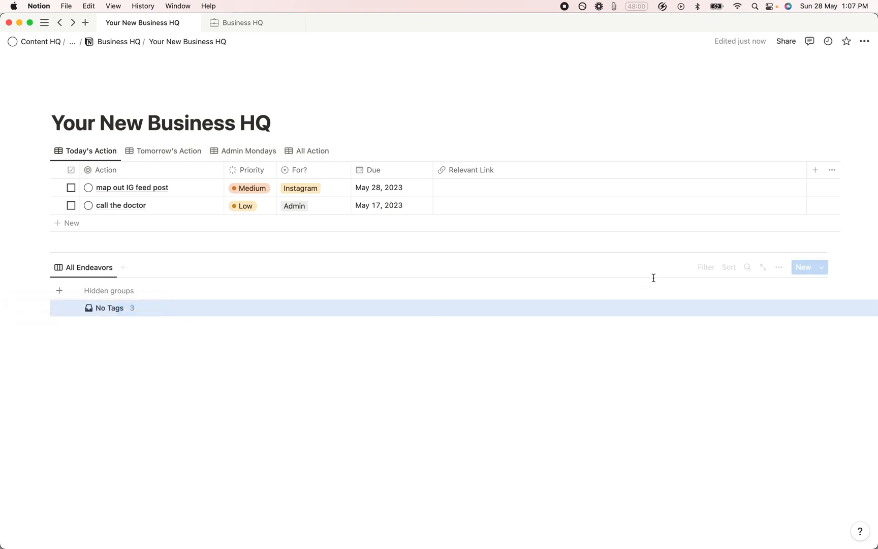
Change the All Endeavors view to a Gallery layout with Page cover previews and Large cards.
click(779, 268)
click(772, 333)
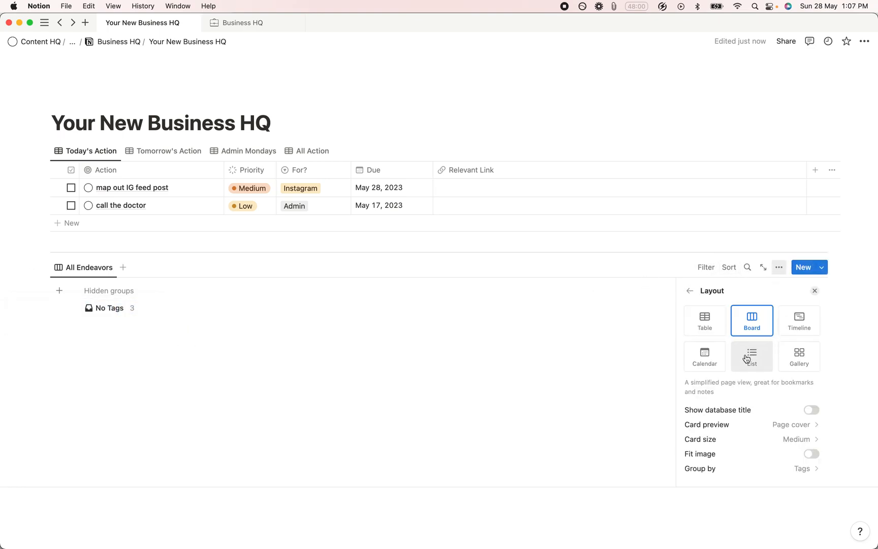
click(791, 362)
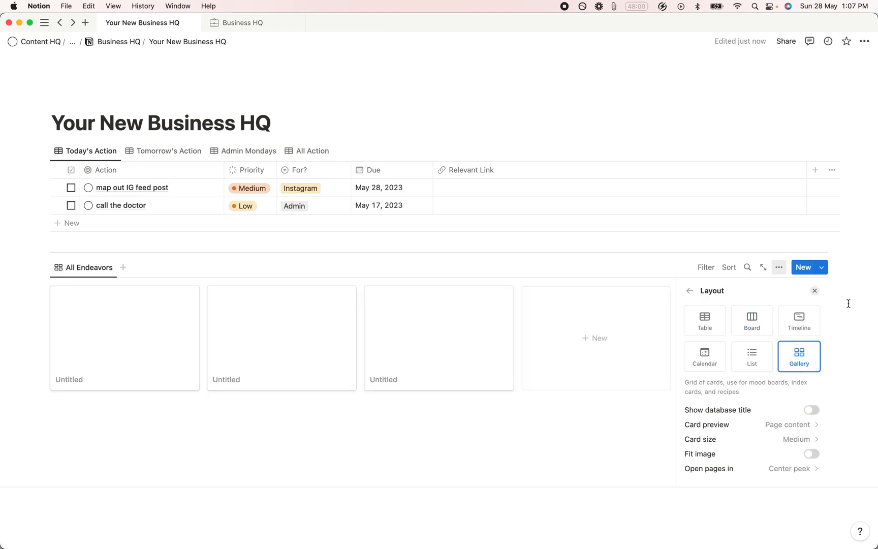
click(790, 425)
click(785, 458)
click(799, 442)
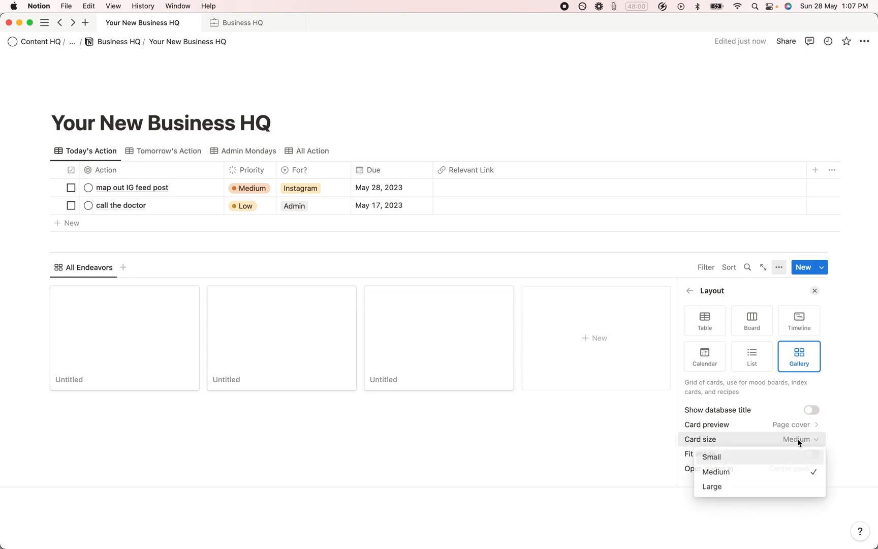
click(796, 486)
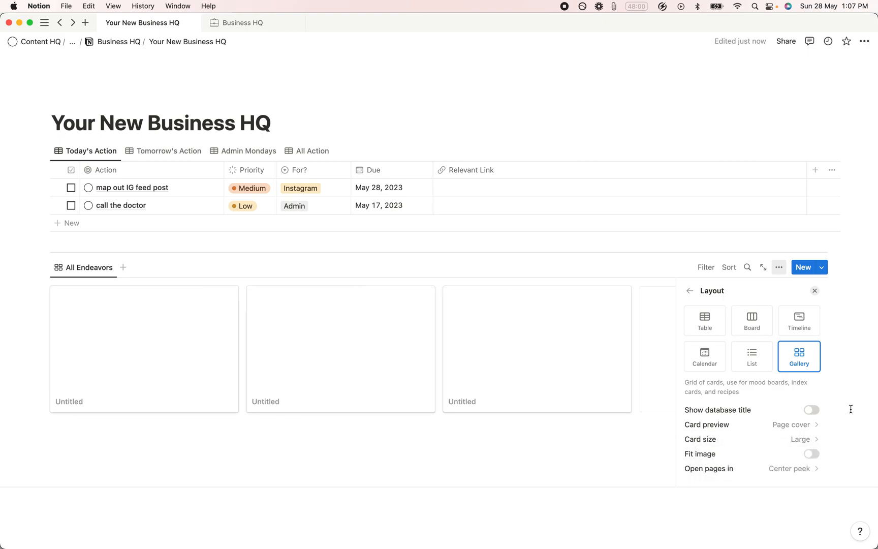
Set the gallery's pages to open in Side peek.
scroll(790, 452, down, 1)
click(794, 454)
click(782, 358)
scroll(811, 376, down, 1)
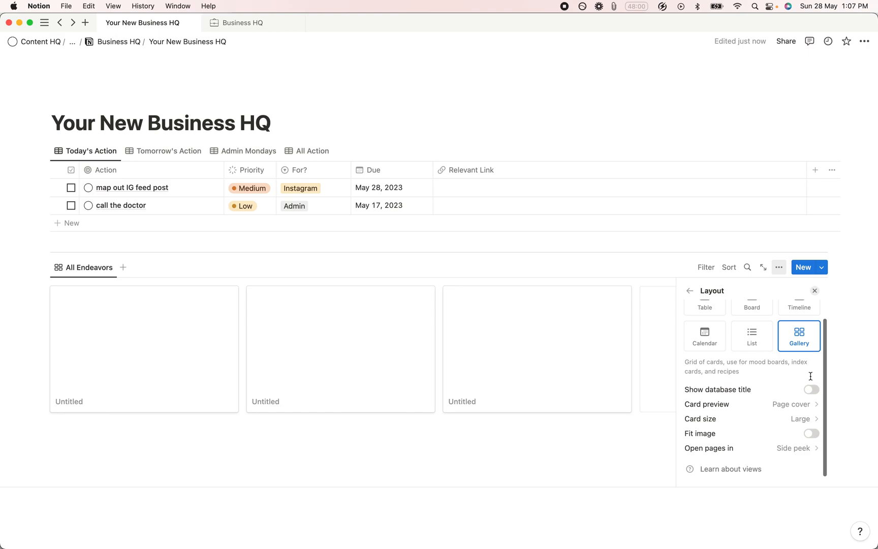
scroll(811, 376, up, 1)
click(691, 290)
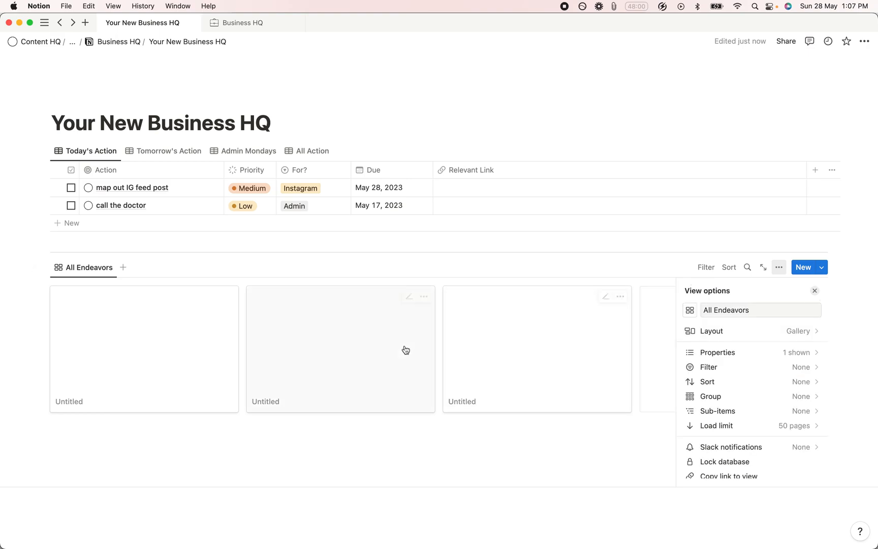
Preview the first untitled gallery card in side peek and review the All Endeavors view's property and layout settings.
click(191, 376)
click(191, 376)
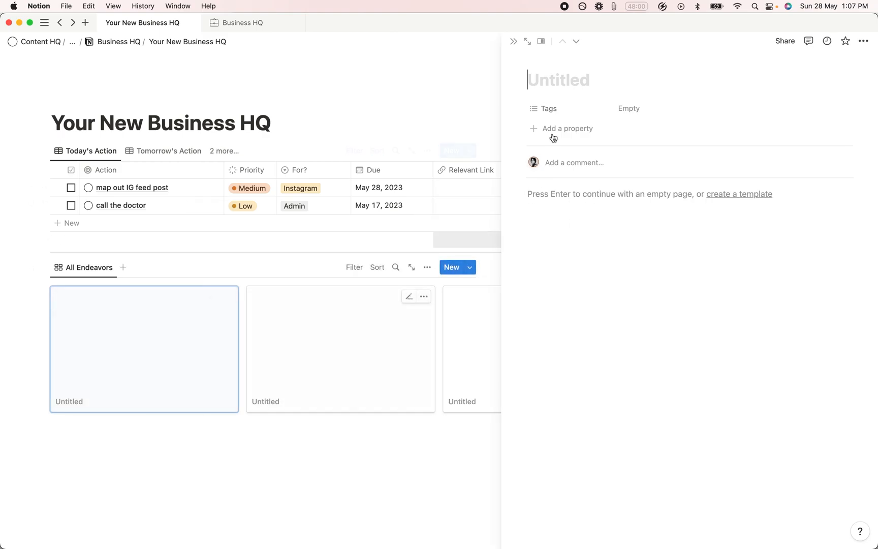
click(515, 41)
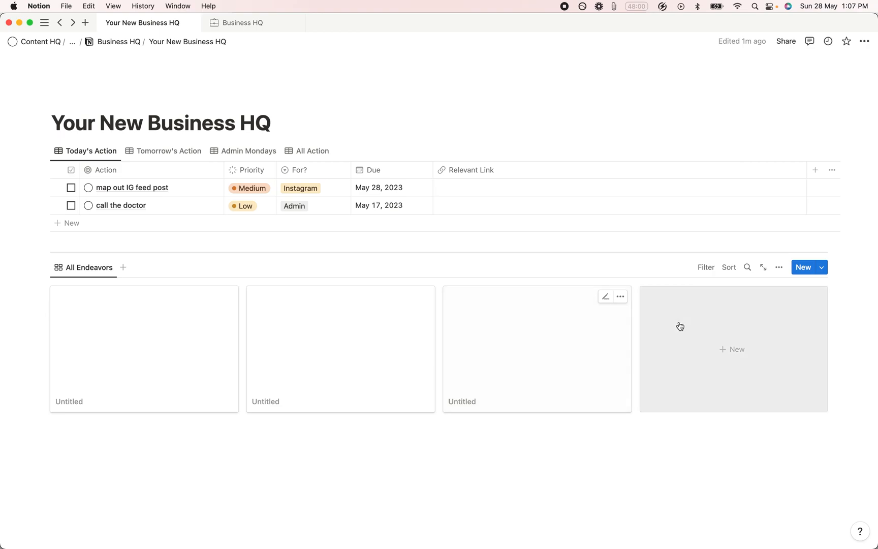
click(778, 267)
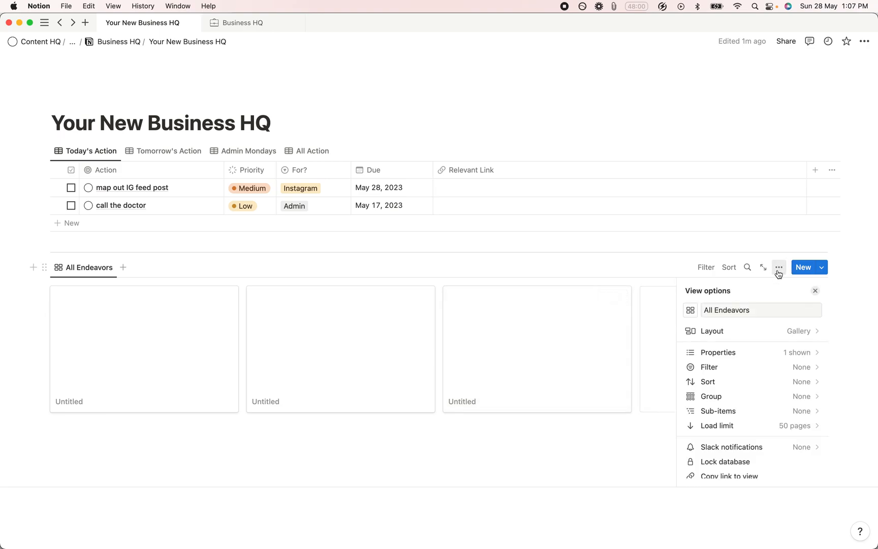
click(768, 353)
click(690, 290)
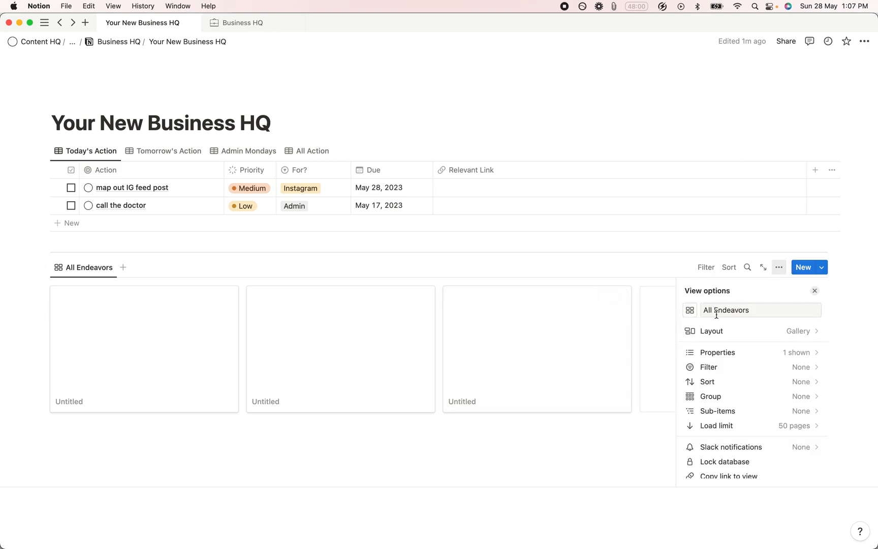
click(726, 332)
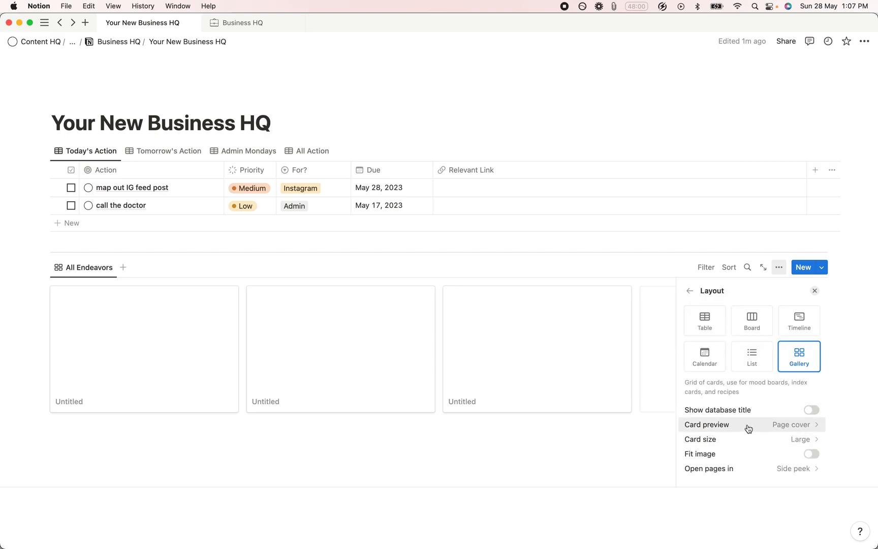
click(623, 447)
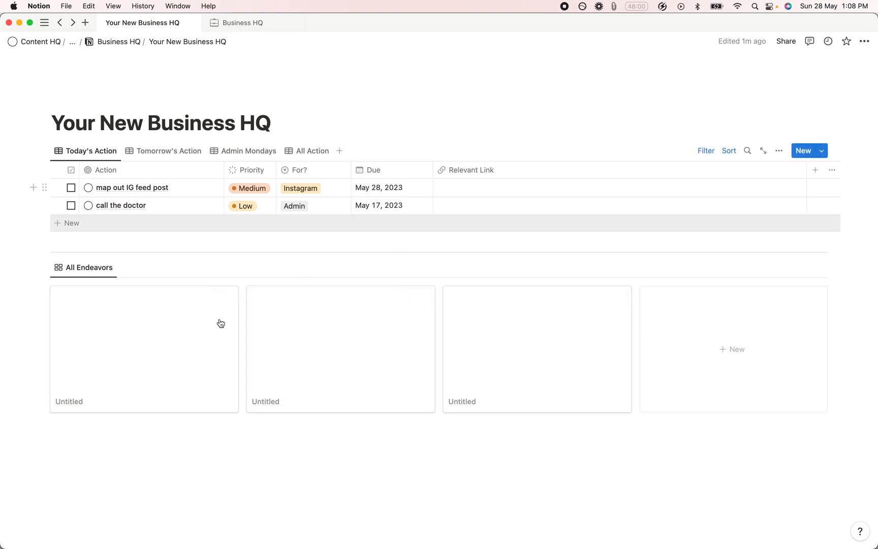
Examine the For? category options available for the "map out IG feed post" action.
click(341, 191)
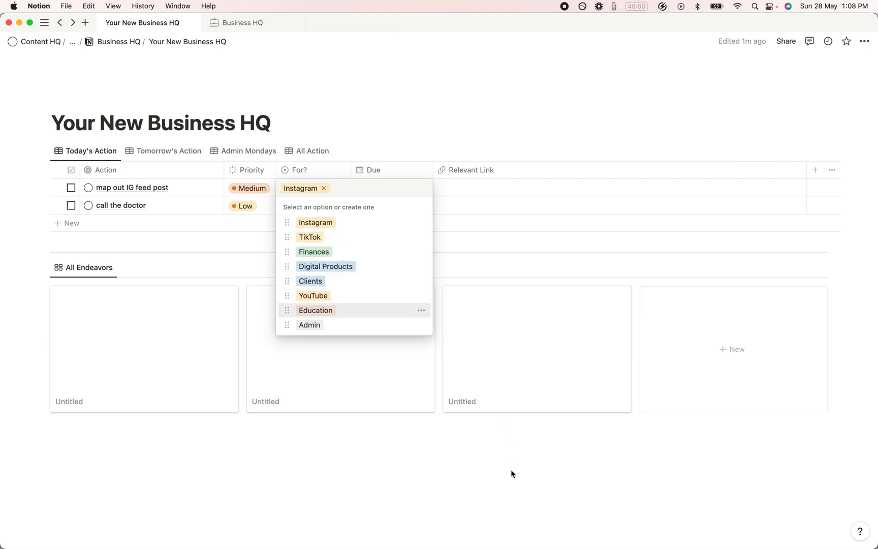
click(499, 475)
Open the first untitled All Endeavors card and title it Instagram.
click(155, 368)
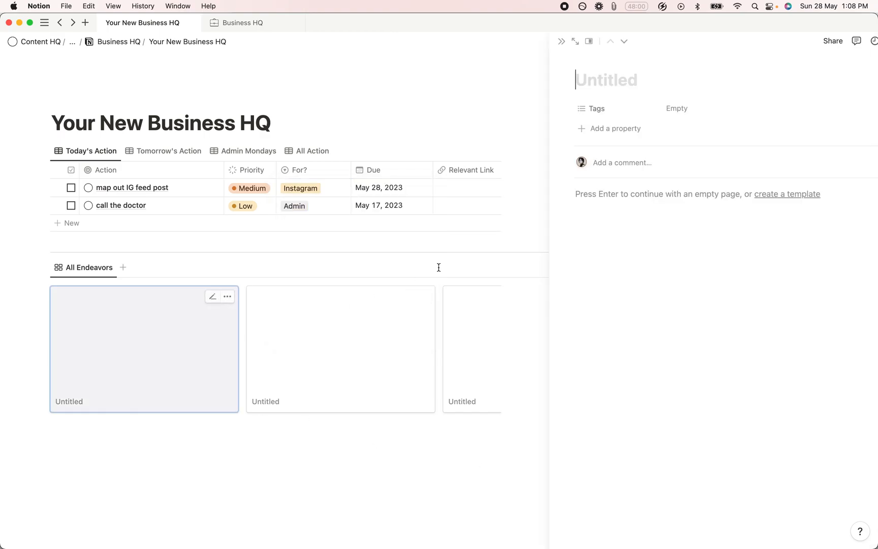
text(Instagram)
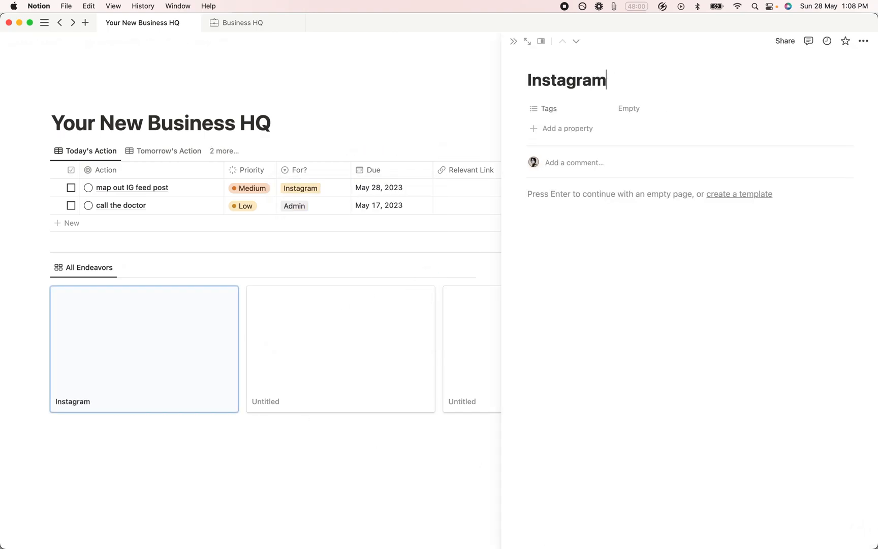
mouse_move(556, 63)
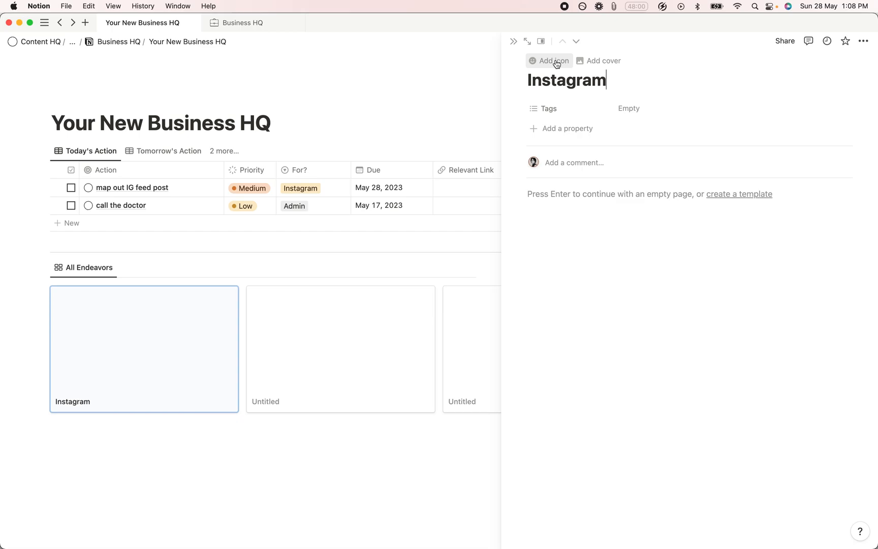
Switch to Chrome and copy the Instagram icon's link from the Notion Icons page.
key(super+Tab)
key(super+Tab)
key(super+Tab)
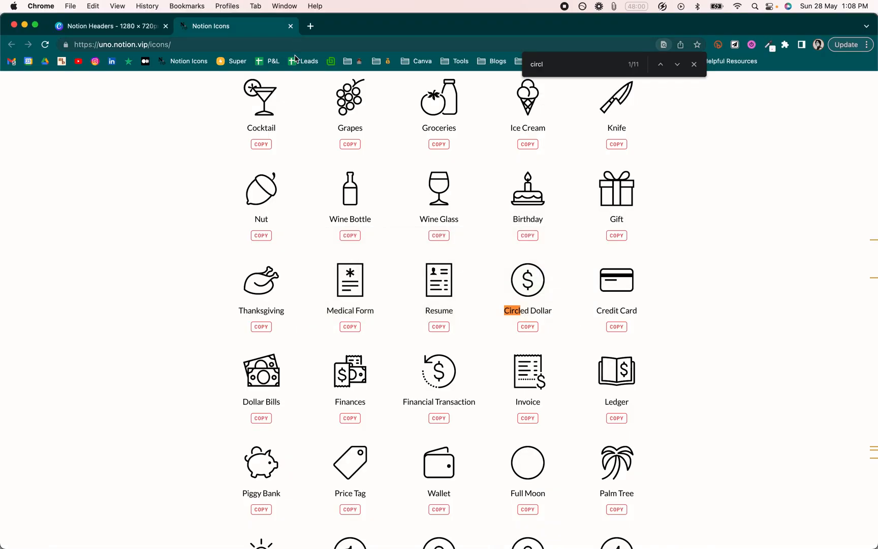
scroll(191, 245, up, 15)
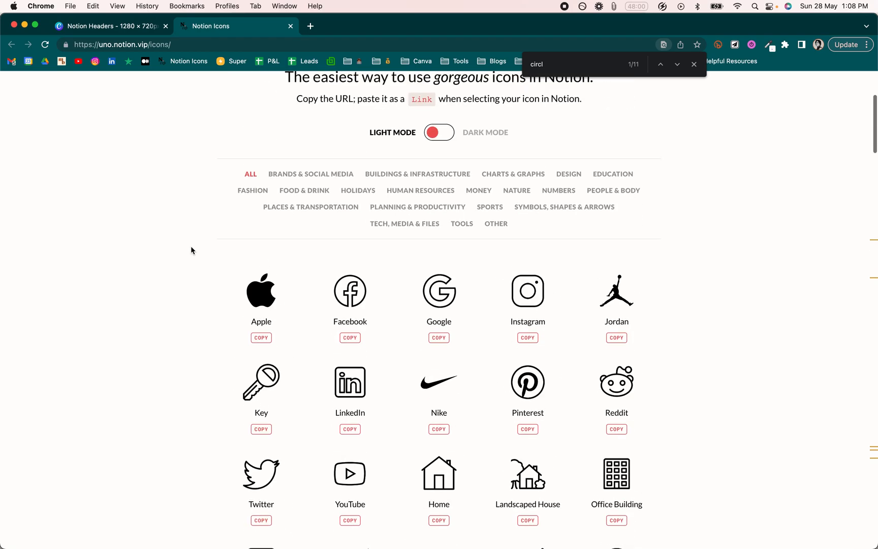
click(528, 349)
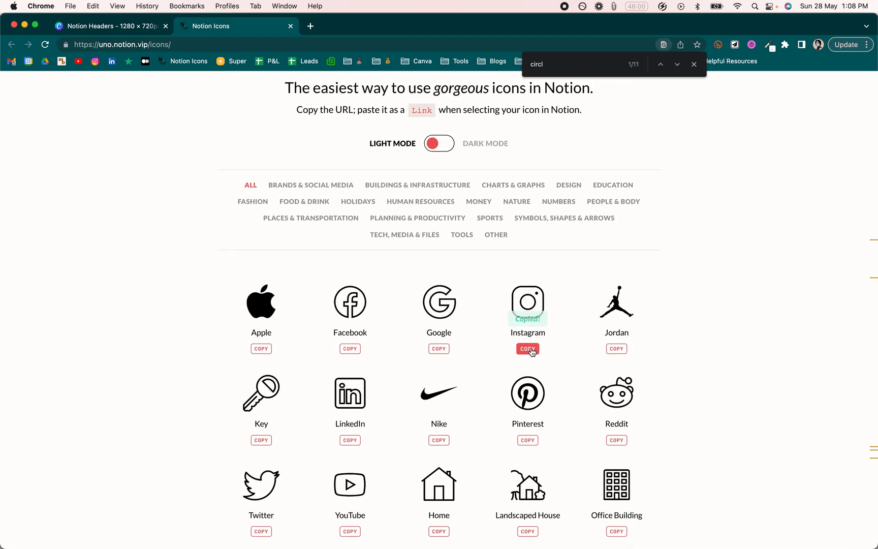
Return to Notion, set the copied Instagram link as the Instagram page's custom icon, and close the side peek.
key(super+Tab)
click(547, 60)
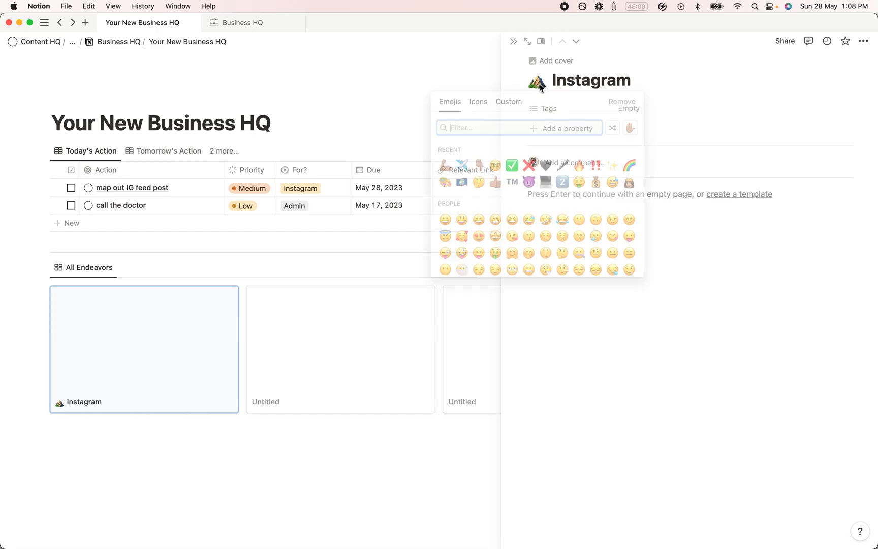
click(541, 86)
click(518, 108)
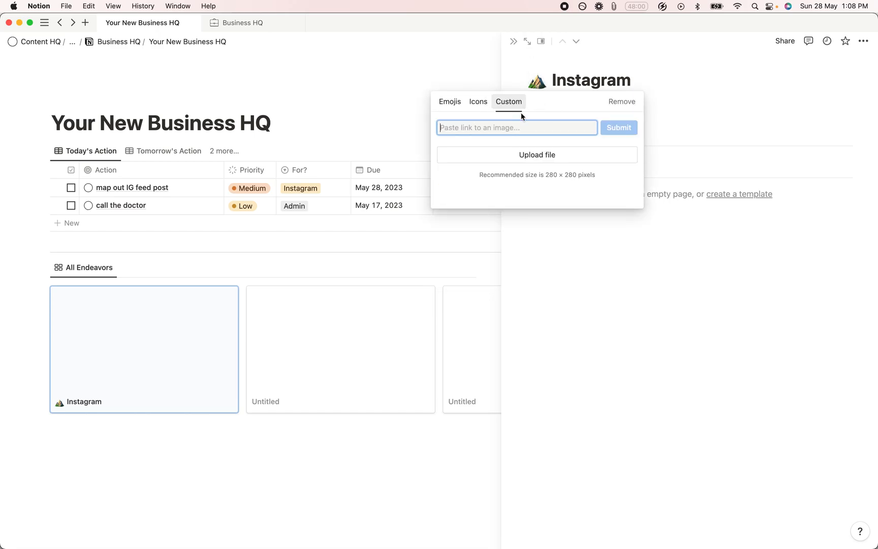
key(super+v)
key(Return)
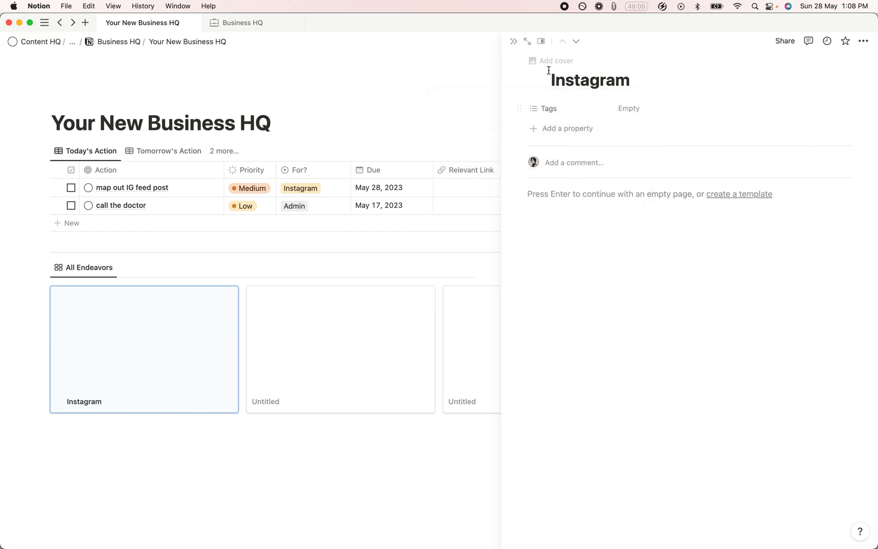
click(513, 41)
Create an empty page in the actions database and title it New Instagram Action.
click(822, 150)
click(806, 207)
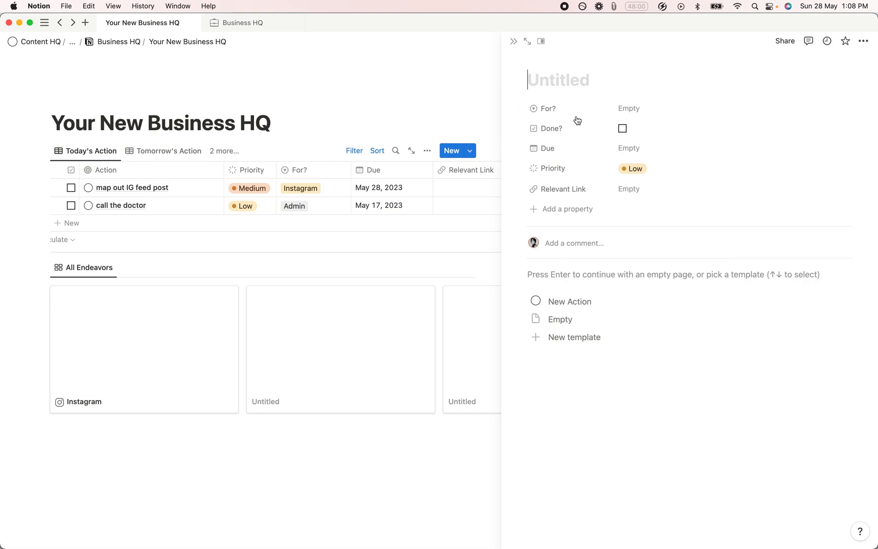
text(New Instagr)
key(BackSpace)
text(agram Action)
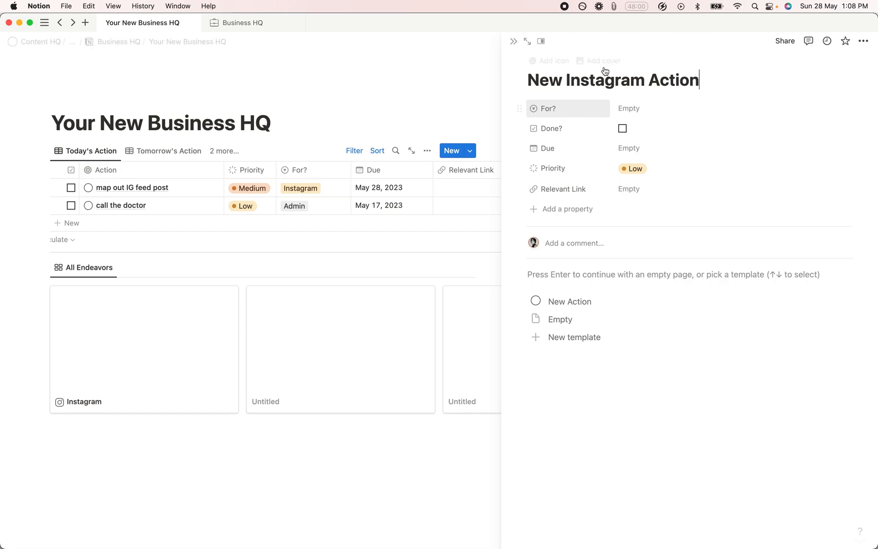
Give the New Instagram Action page the copied Instagram icon and set its For? property to Instagram.
click(541, 61)
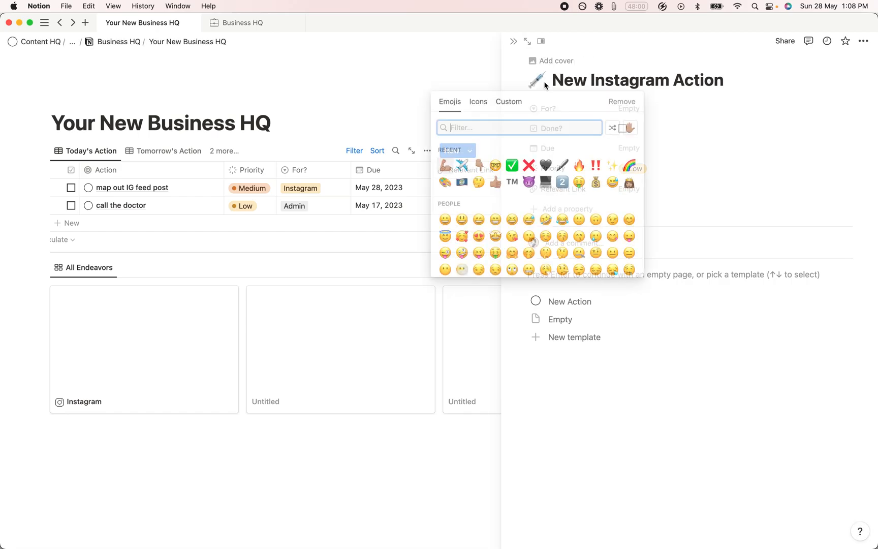
click(506, 104)
key(super+v)
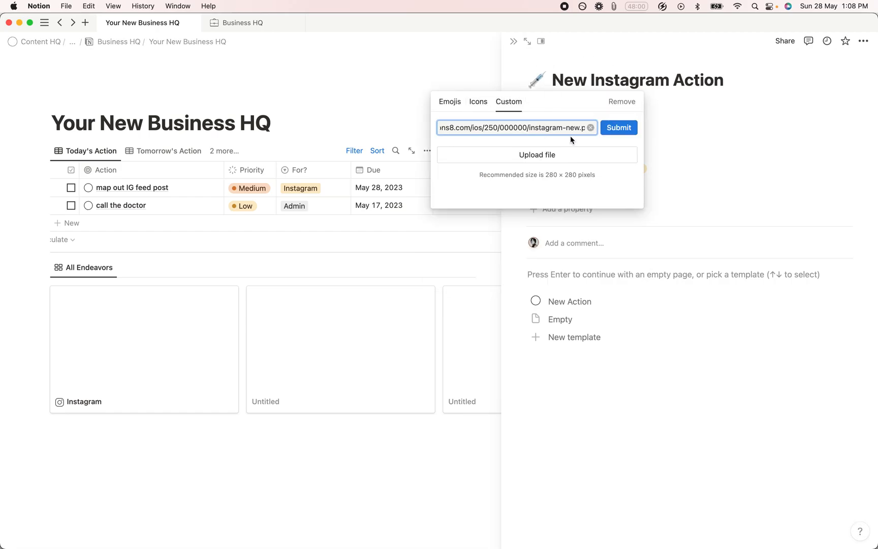
click(625, 130)
click(626, 108)
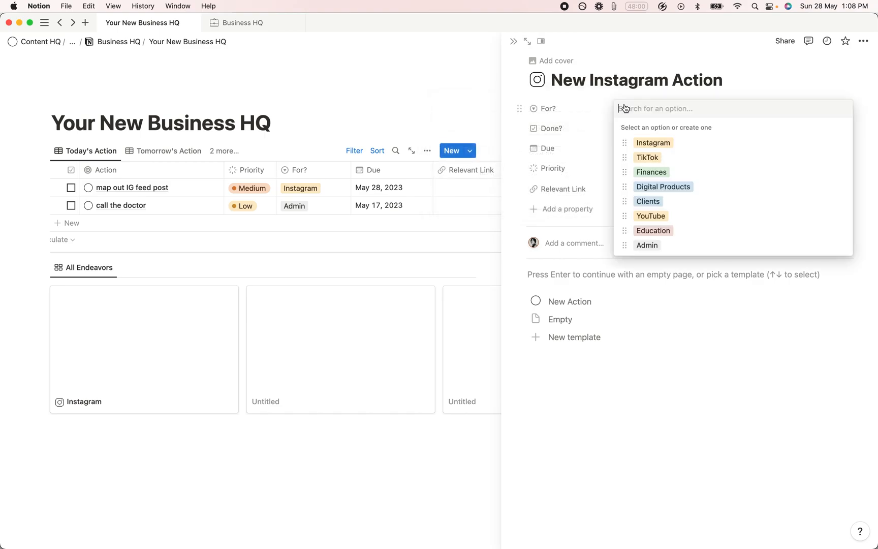
click(646, 142)
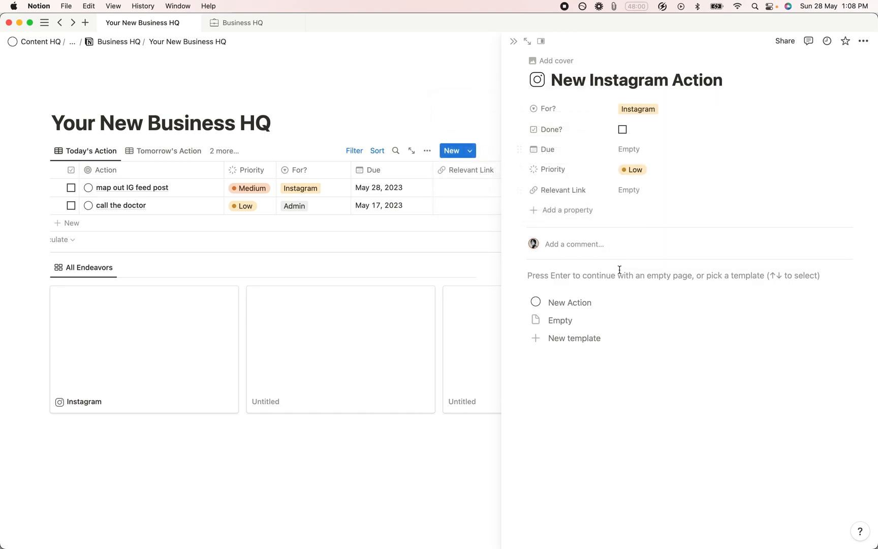
click(514, 41)
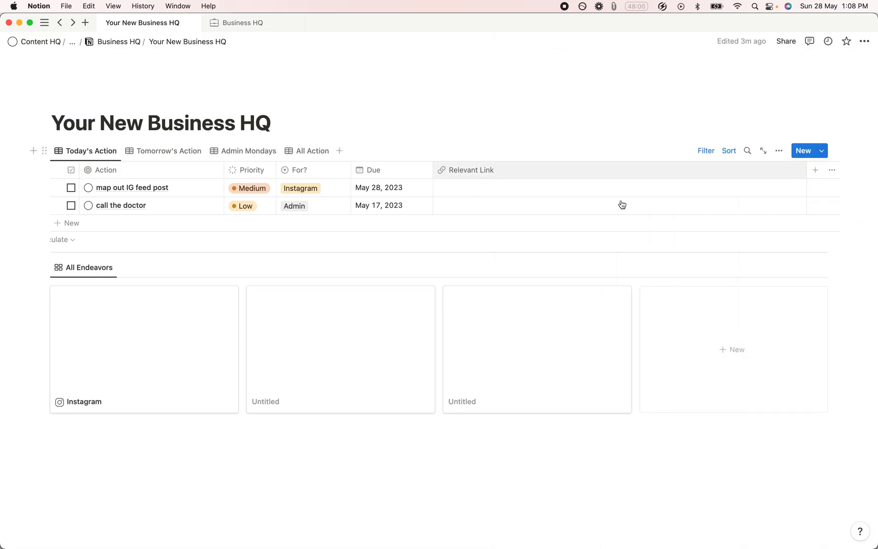
Add a default New Action entry to the Today's Action table and review its page in side peek.
click(184, 223)
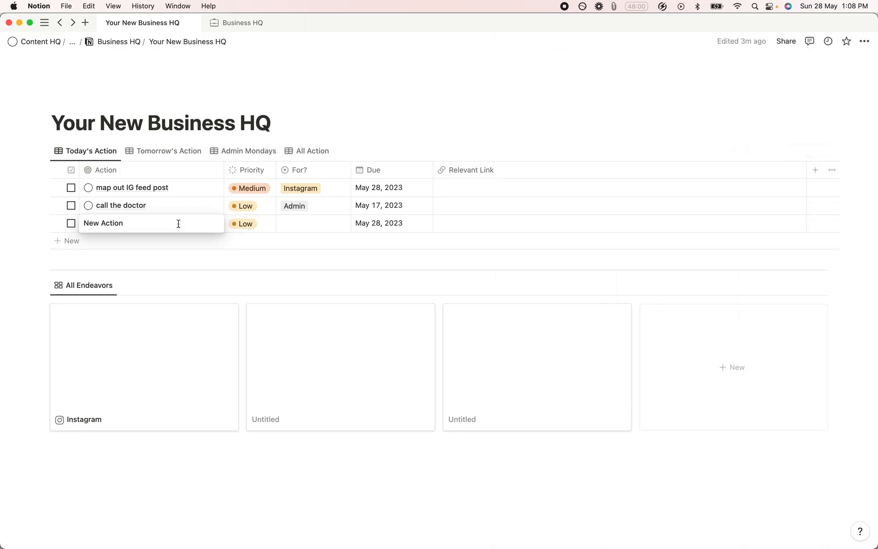
key(Escape)
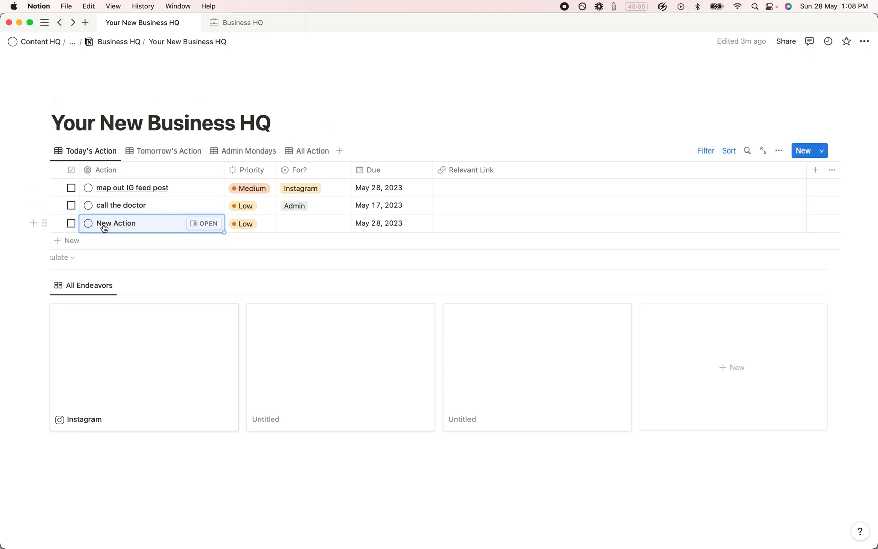
click(197, 223)
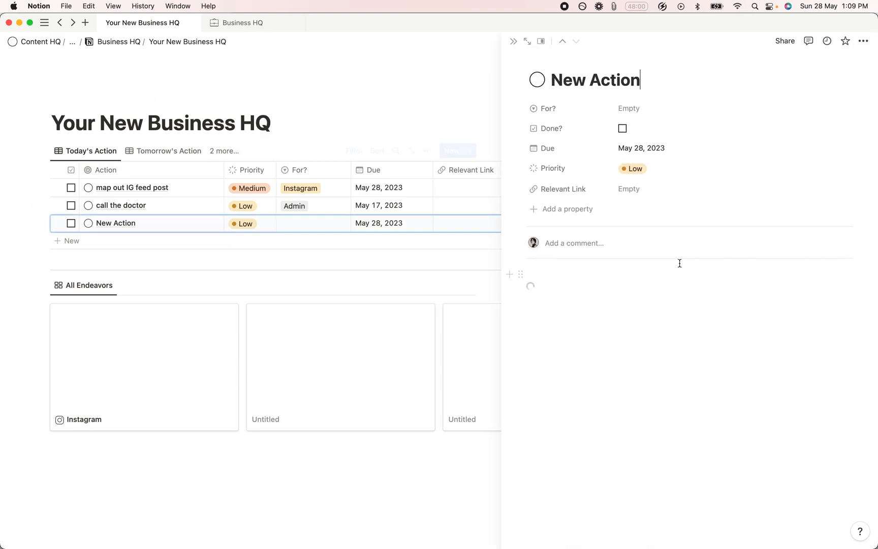
click(611, 302)
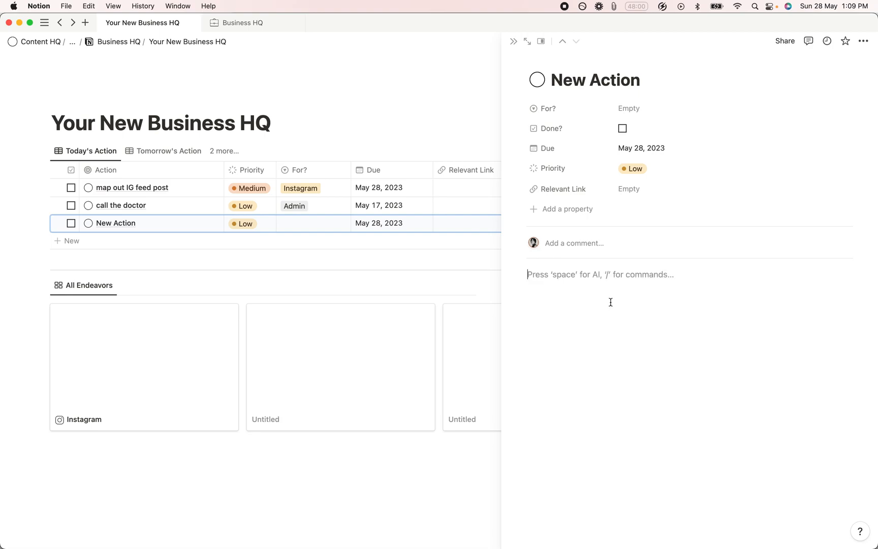
click(513, 41)
Create a database template titled New Instagram Action with its For? property set to Instagram.
click(822, 151)
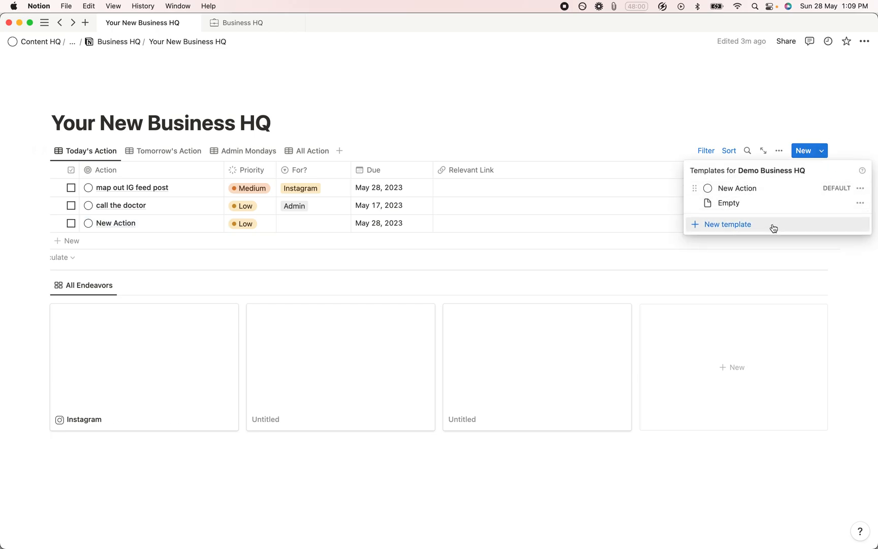
click(773, 227)
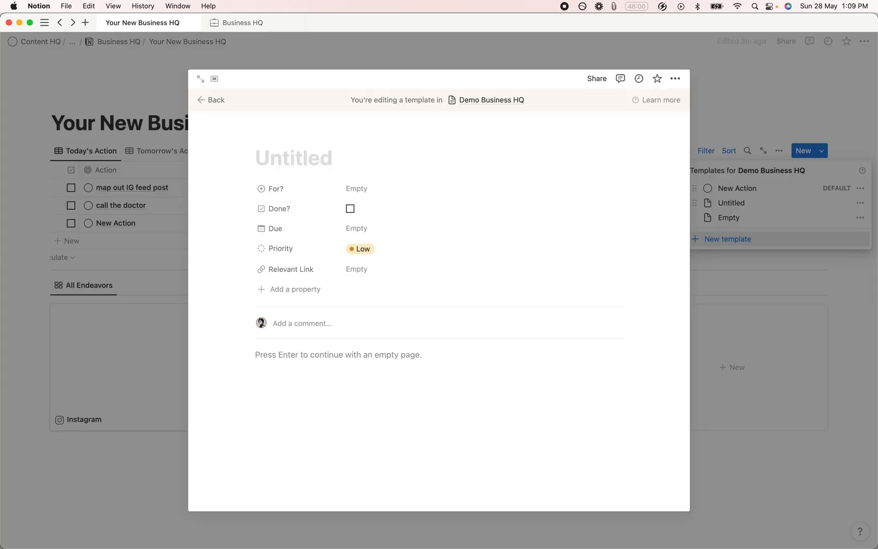
text(New Instagram Action)
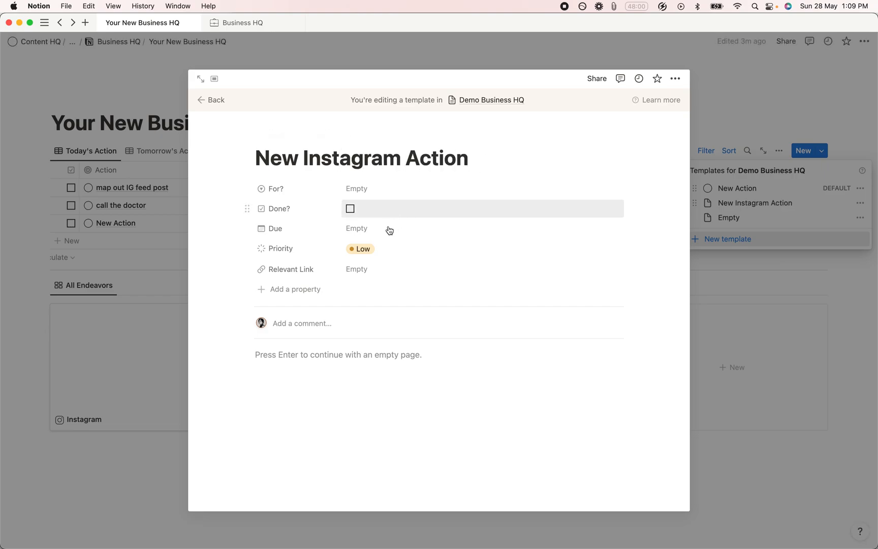
click(373, 189)
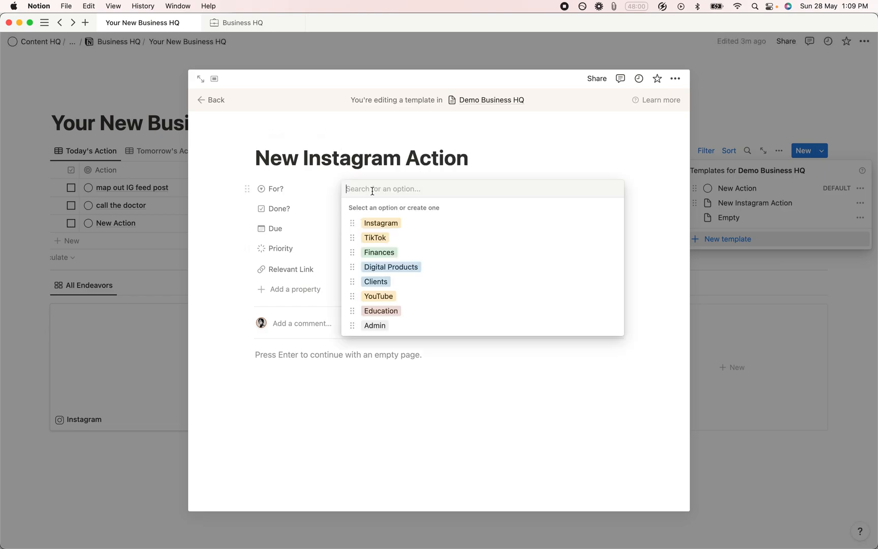
click(379, 227)
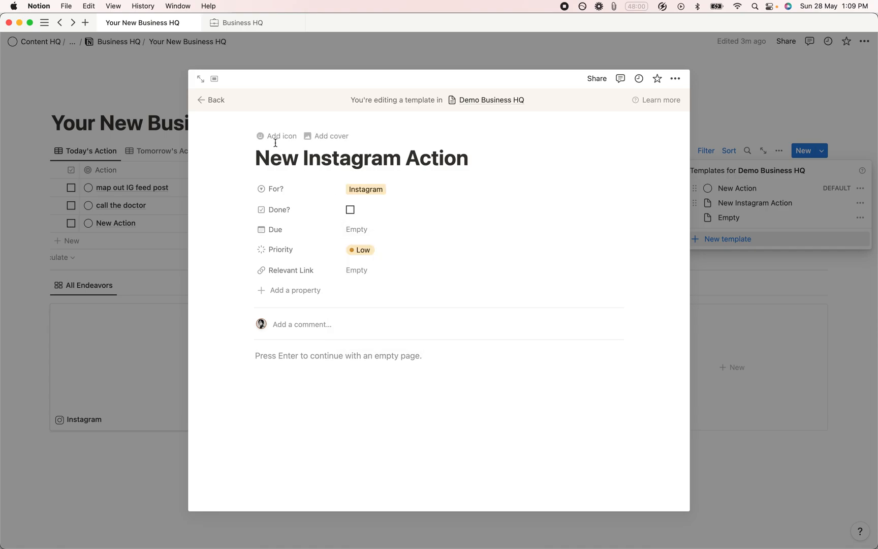
click(277, 136)
click(280, 186)
click(281, 191)
click(281, 191)
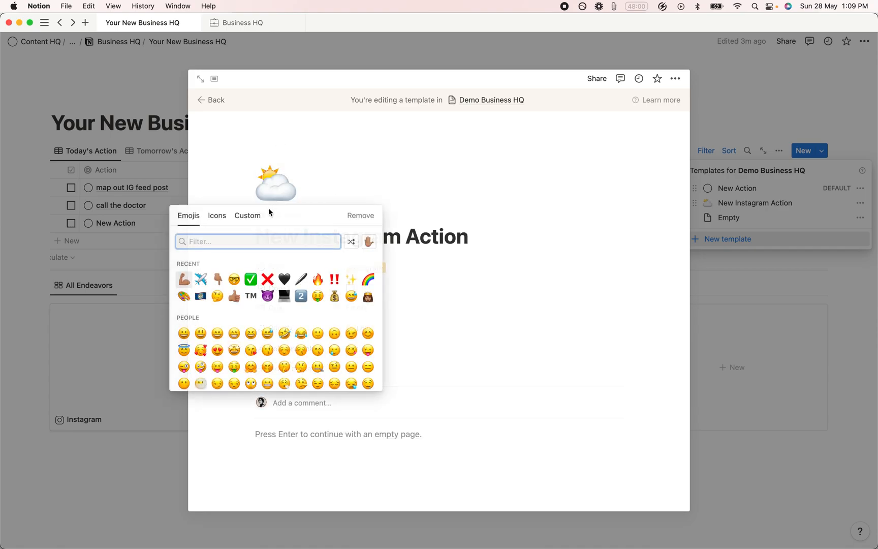
click(249, 215)
text(https://img.icons8.com/ios/250/000000/instagram-new.png)
click(356, 242)
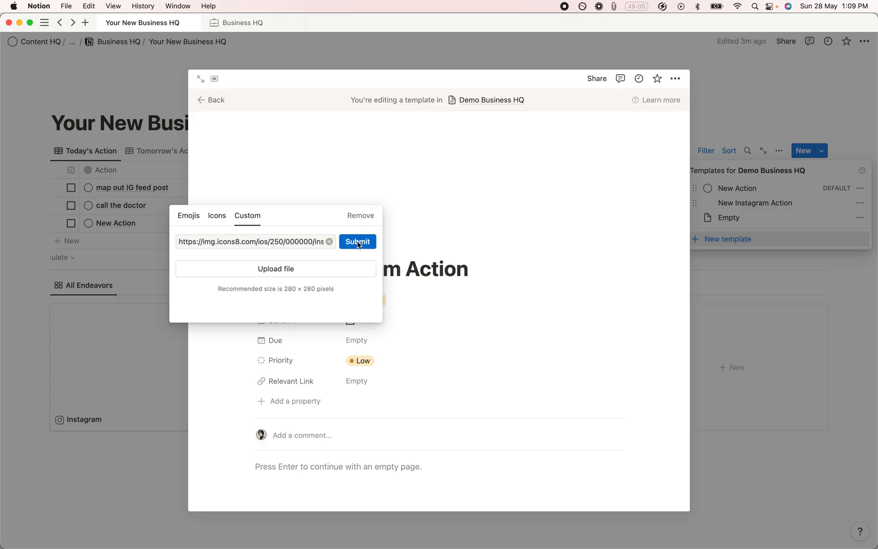
click(216, 101)
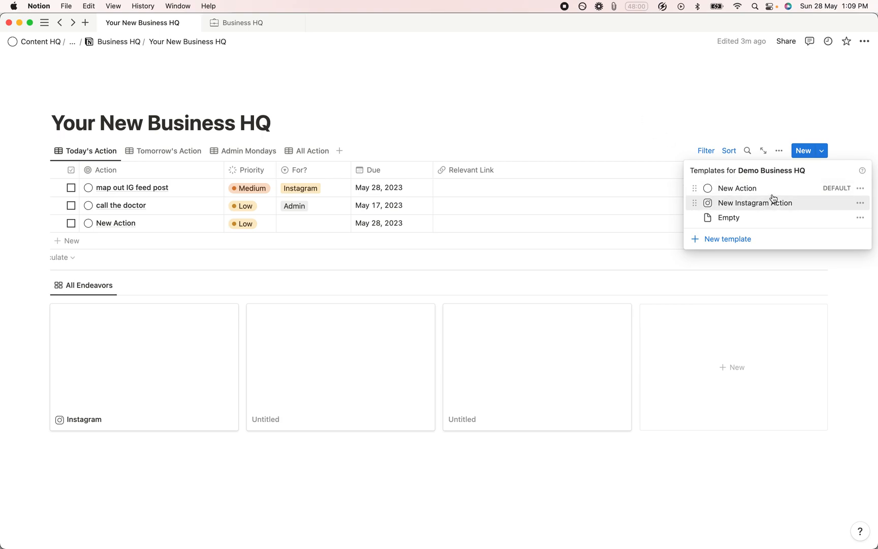
click(785, 117)
Create an action from the New Instagram Action template and title it "post to feed".
click(823, 153)
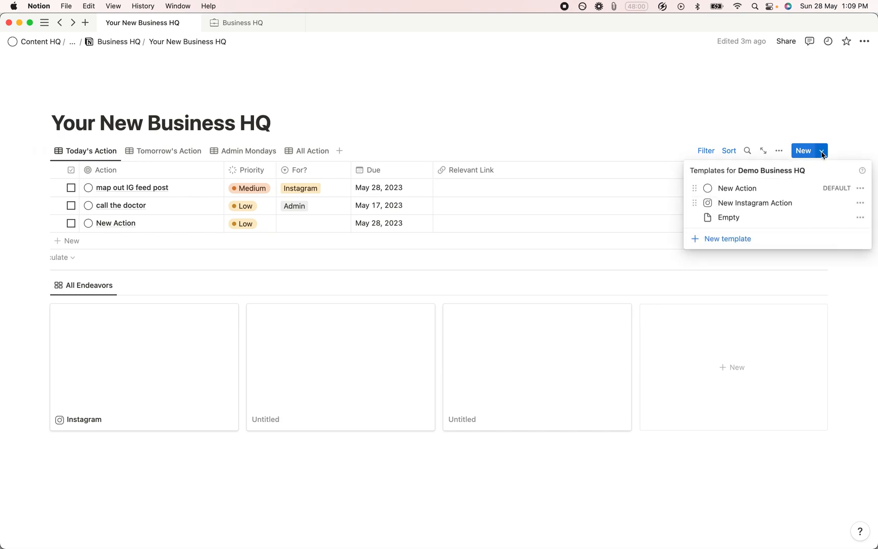
click(770, 201)
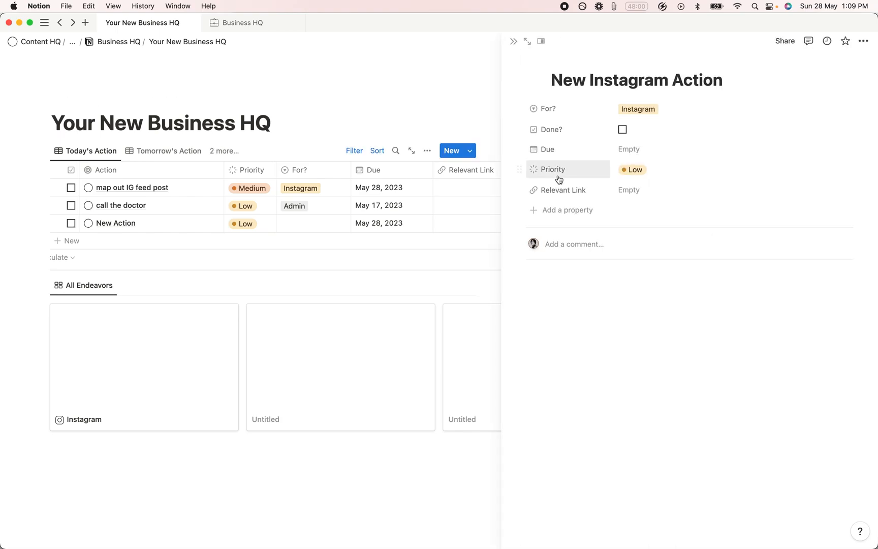
key(super+a)
text(post to )
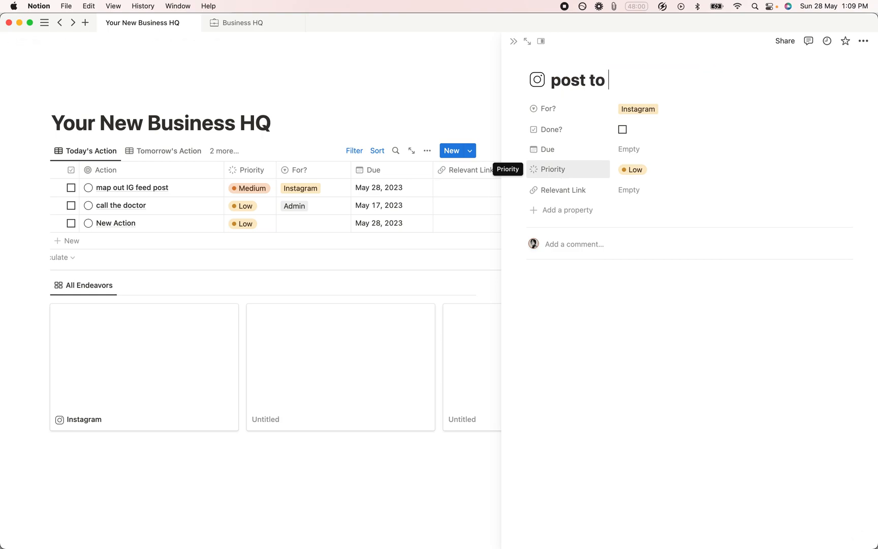
text(feed)
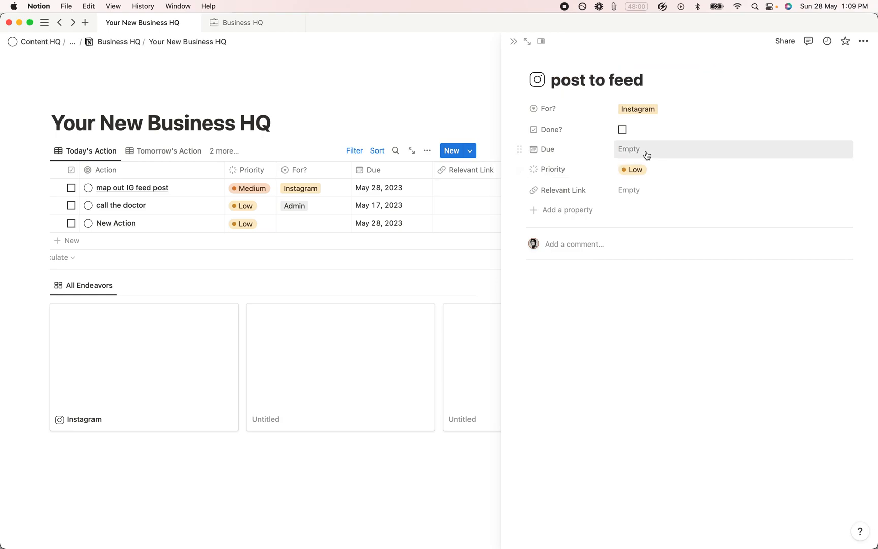
Set the "post to feed" due date to May 29, 2023 and check the action in the Tomorrow's Action view.
click(644, 149)
click(644, 291)
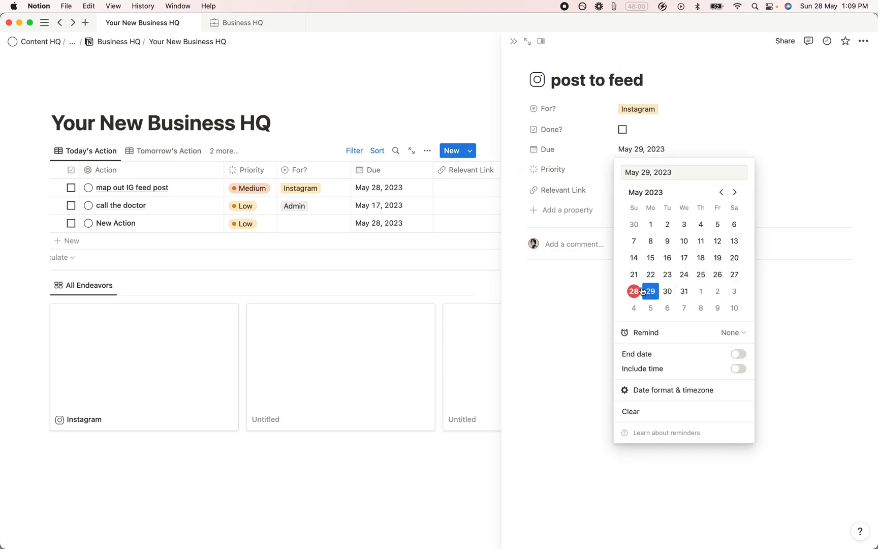
click(398, 72)
click(169, 151)
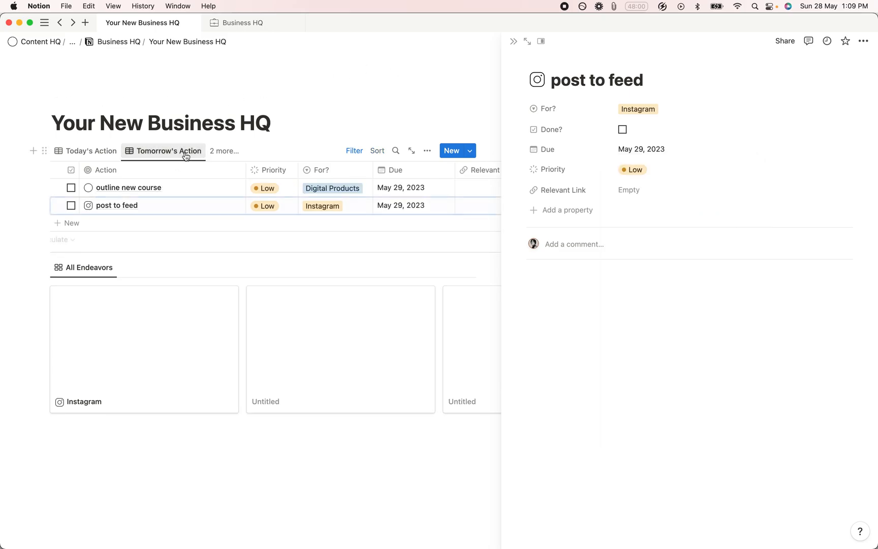
click(482, 60)
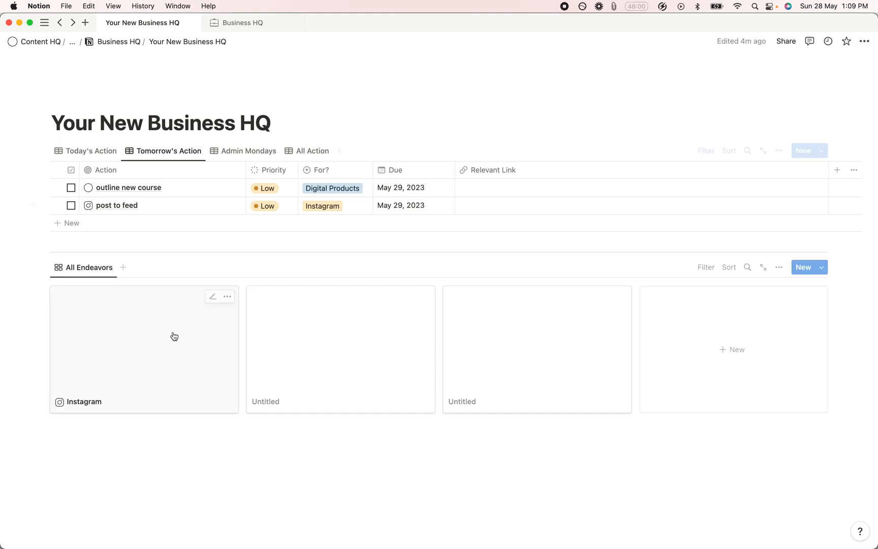
Open the Instagram page from the All Endeavors gallery, change its Tags property type to Status, and check the available status options.
click(148, 321)
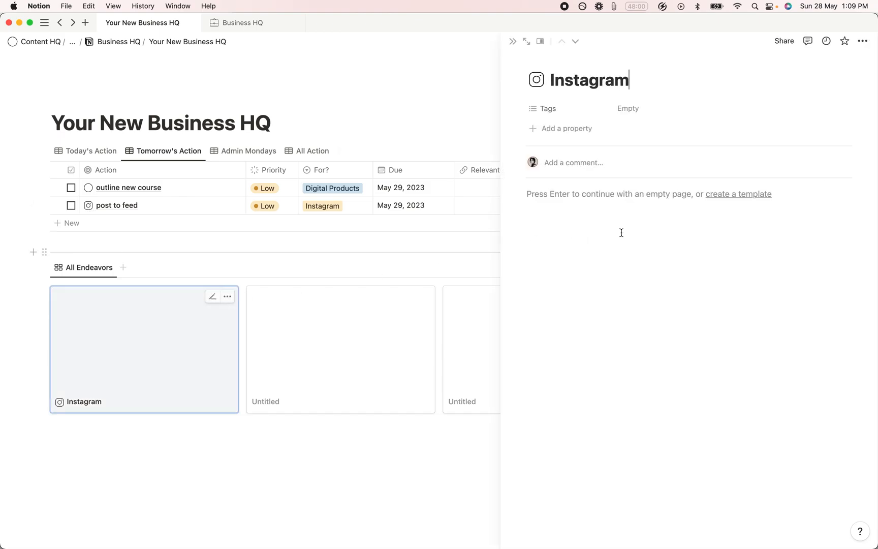
click(596, 117)
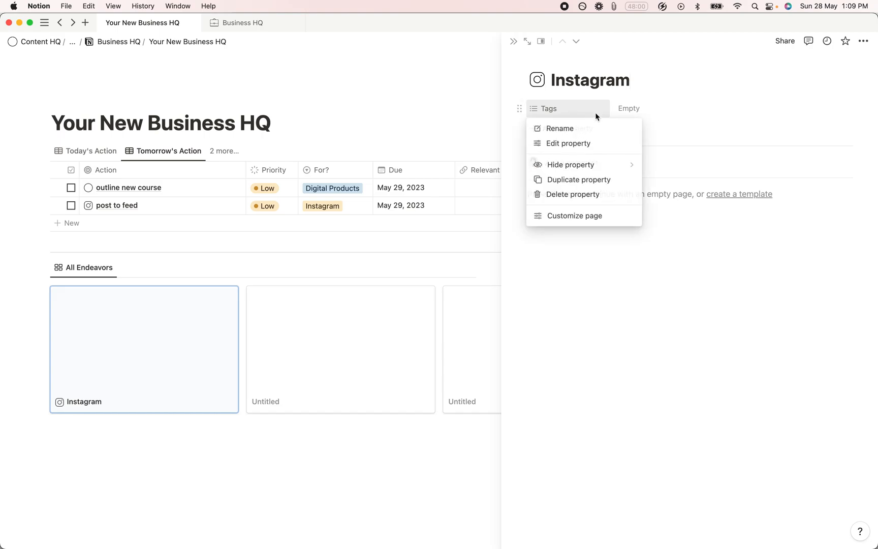
click(585, 142)
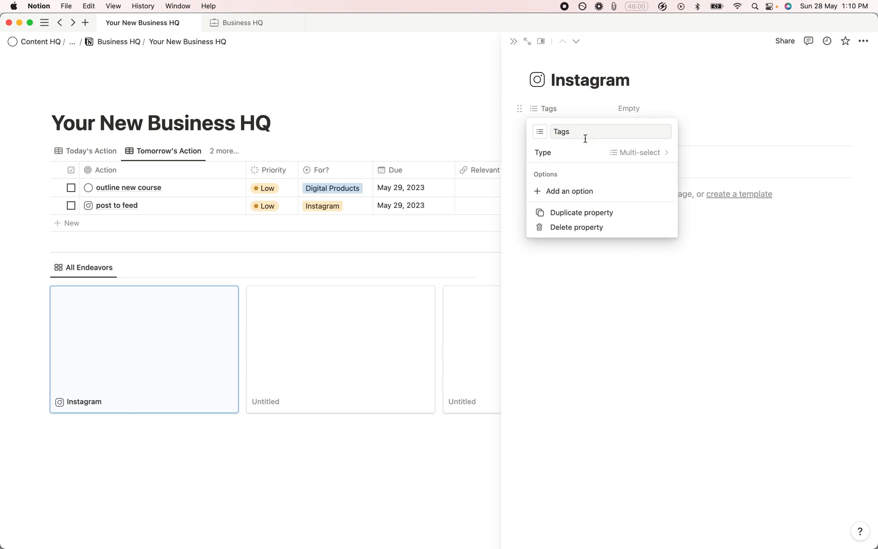
click(621, 153)
click(582, 95)
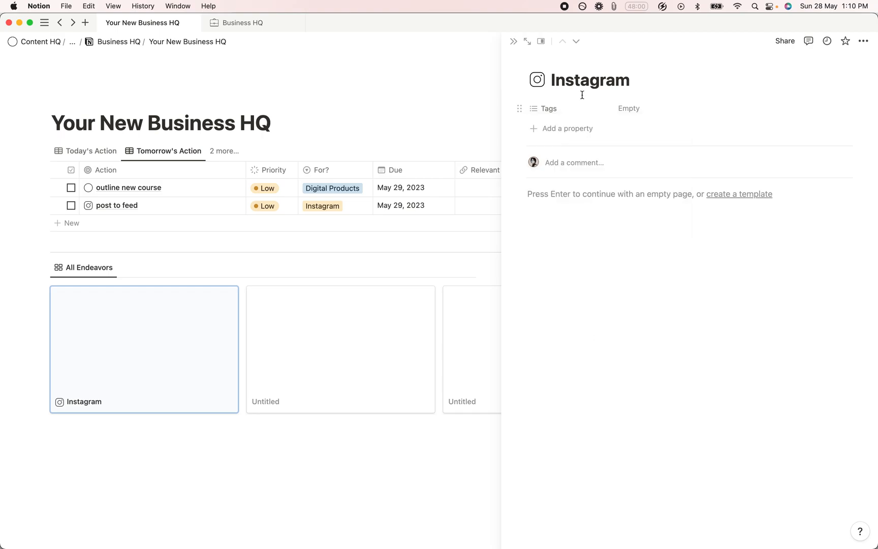
click(559, 109)
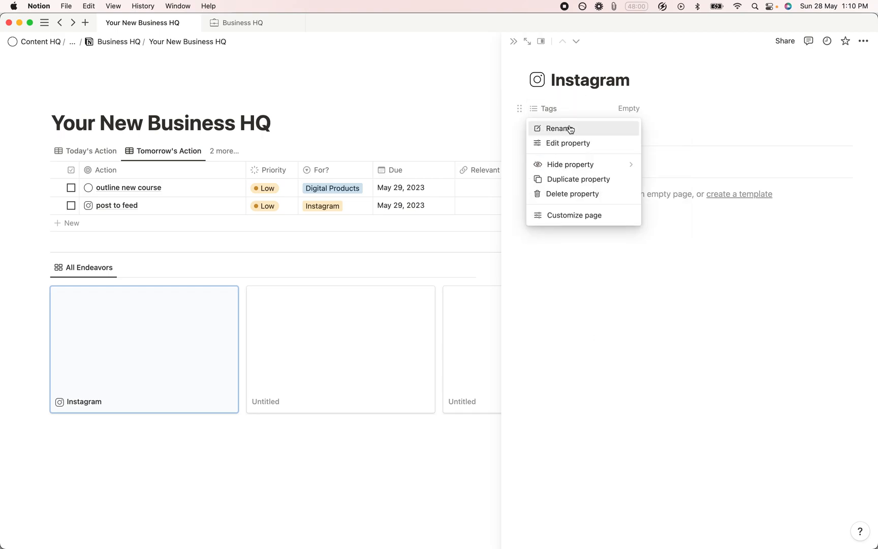
click(569, 143)
click(571, 155)
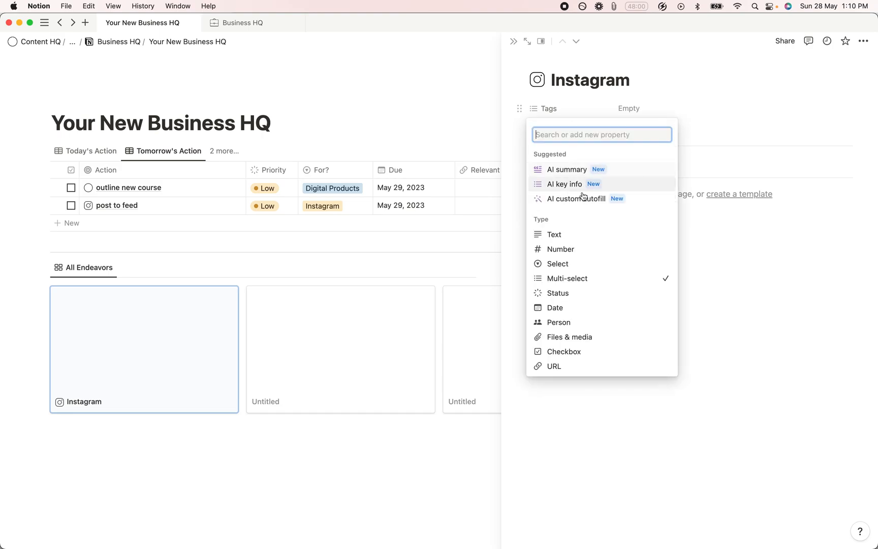
click(581, 293)
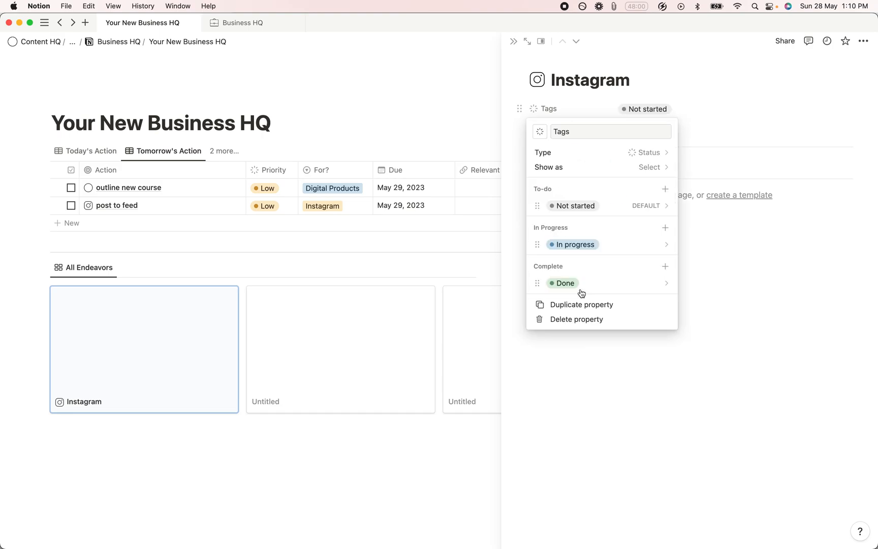
click(675, 71)
click(649, 108)
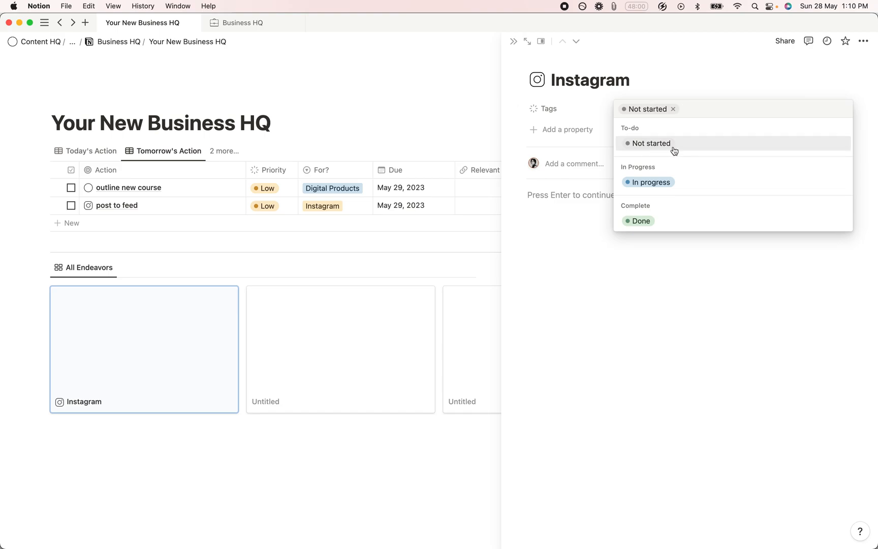
click(672, 86)
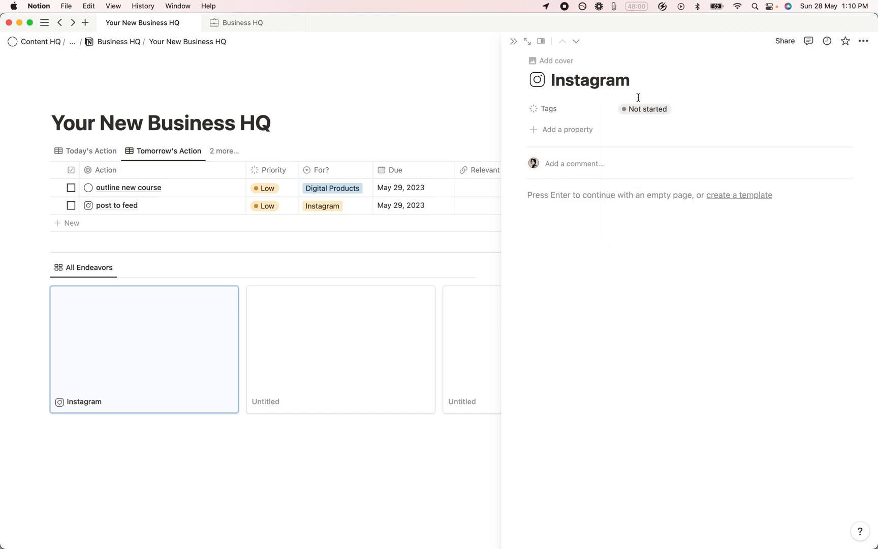
Rename the status options of the Tags property: Not started as On Pause and In progress as In Motion.
click(582, 111)
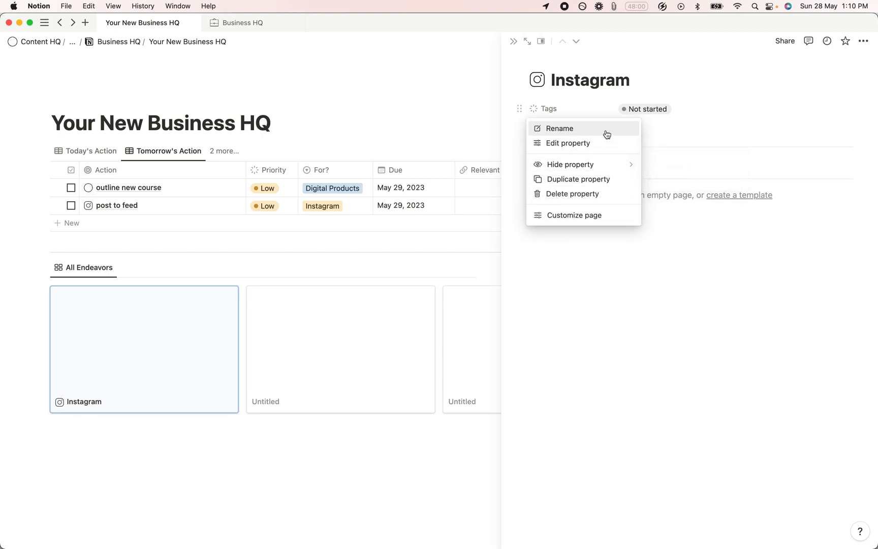
click(608, 143)
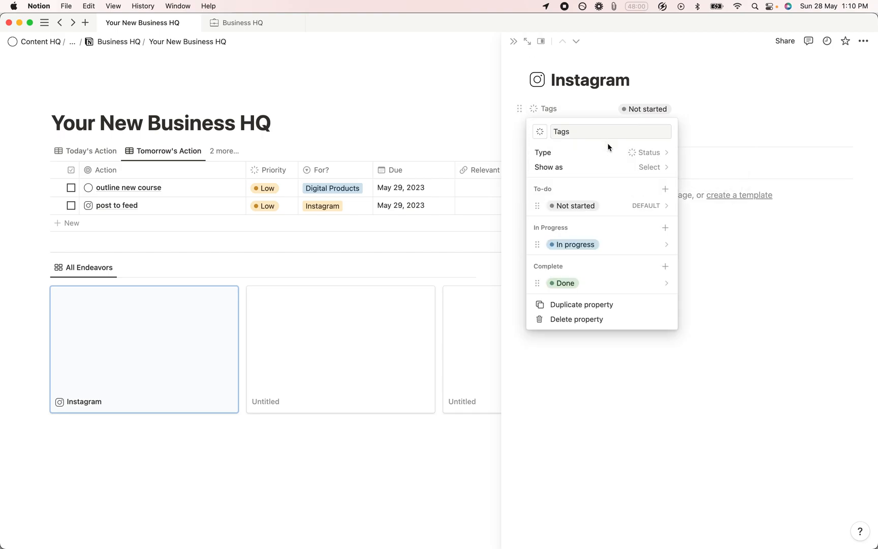
click(619, 206)
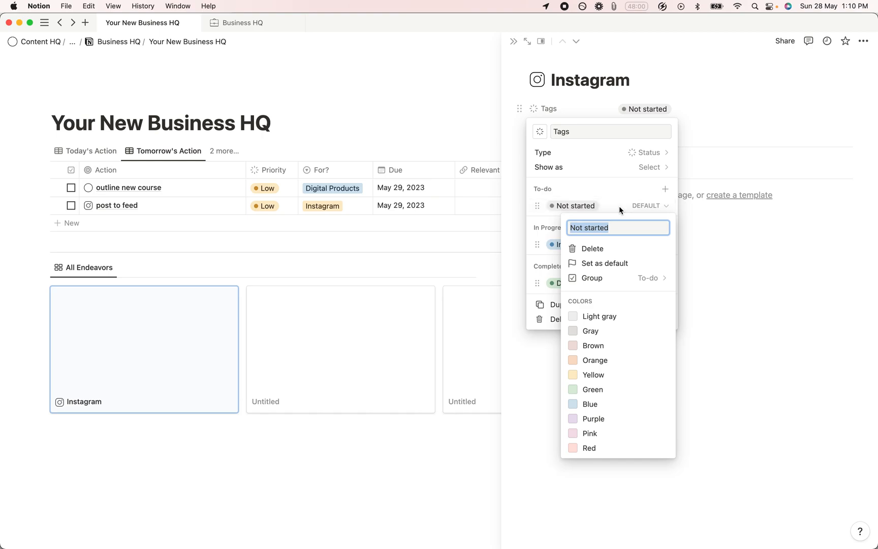
text(On Pause)
key(Return)
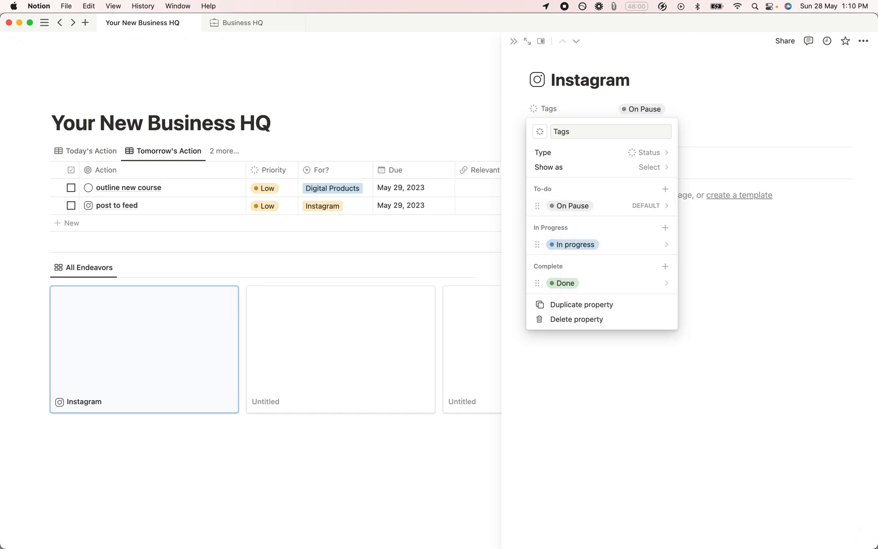
click(601, 245)
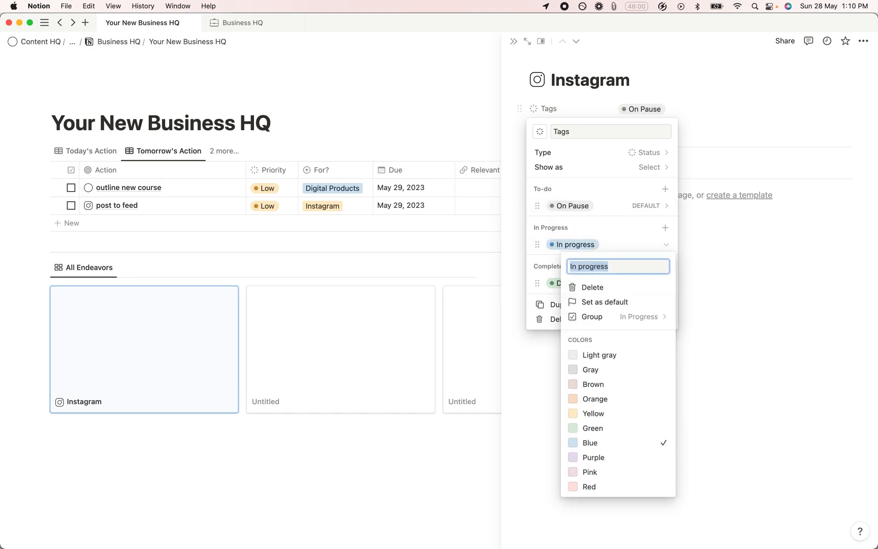
text(In Motion)
key(Return)
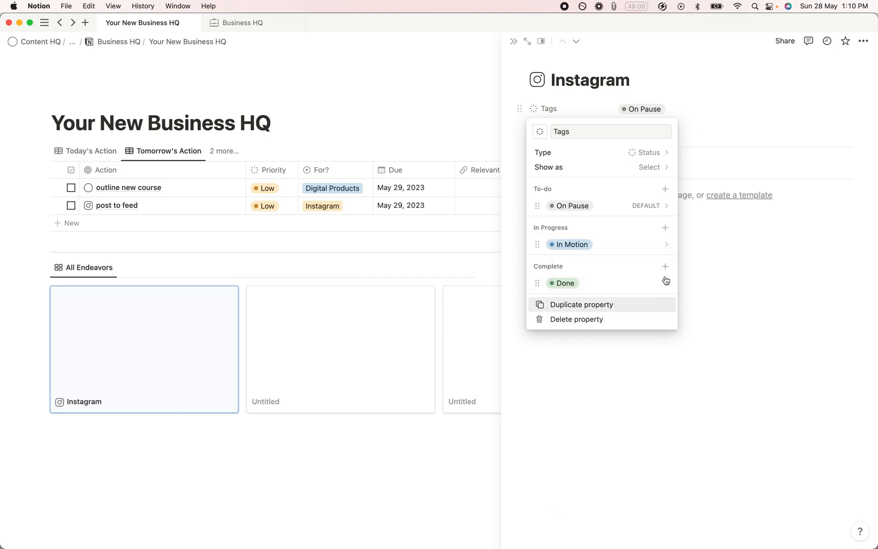
Remove the Done option from the Tags status property and set the In Motion option's color to green.
click(544, 284)
click(593, 325)
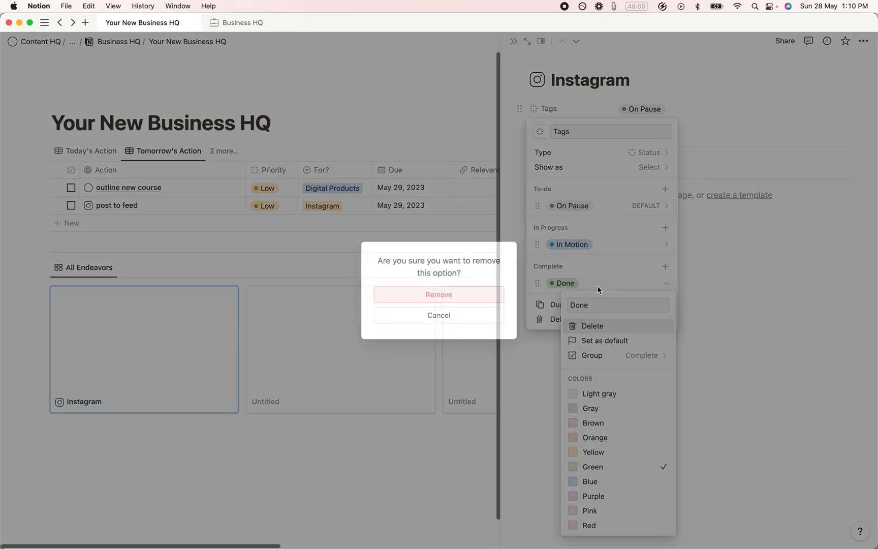
click(496, 297)
click(581, 244)
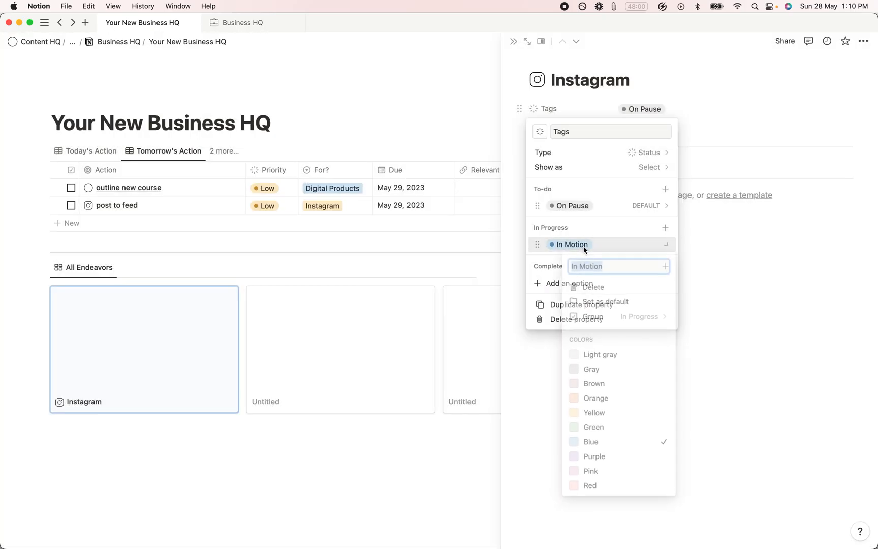
click(602, 429)
click(585, 210)
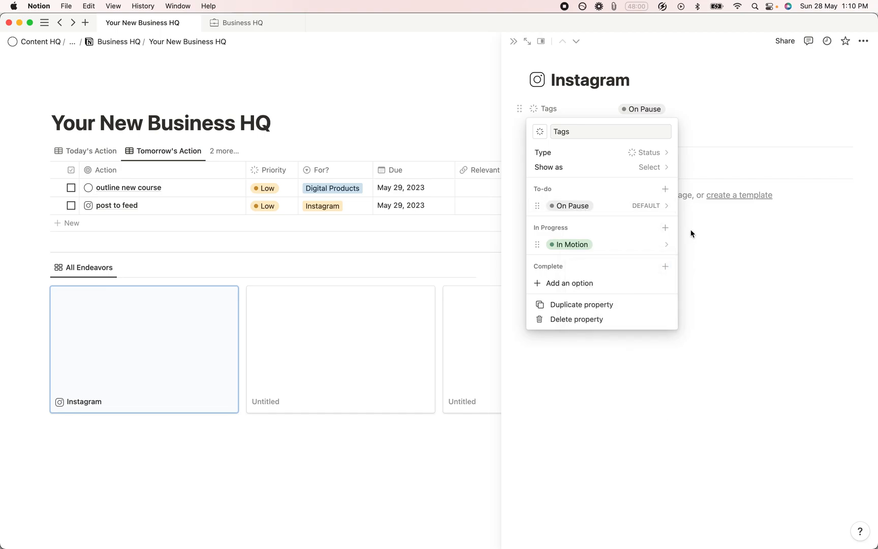
click(707, 234)
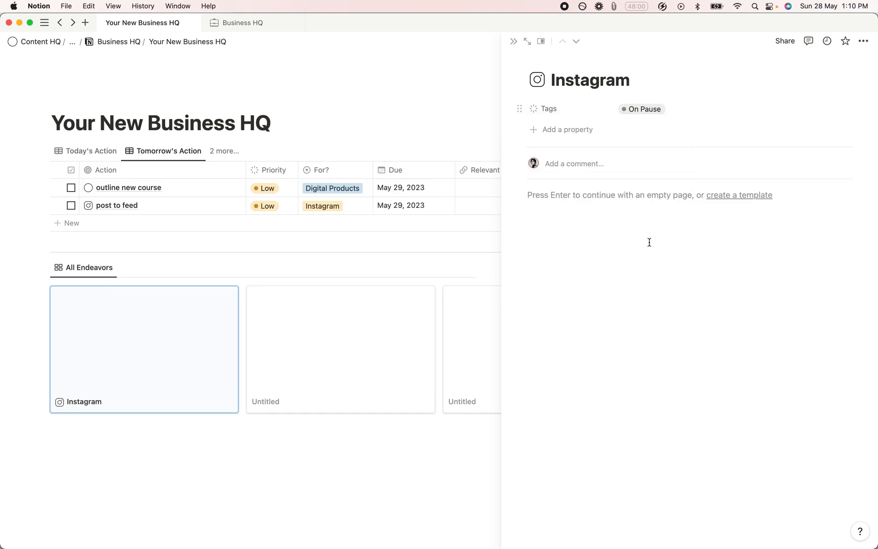
Add a second Tags property of type Text to the Instagram page and check the endeavors gallery on the existing Business HQ page.
click(586, 134)
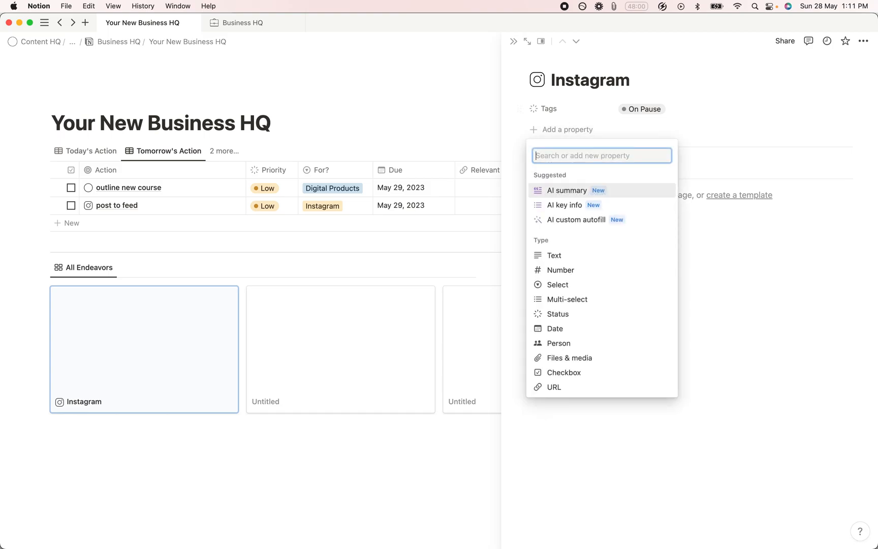
text(Tags)
key(Return)
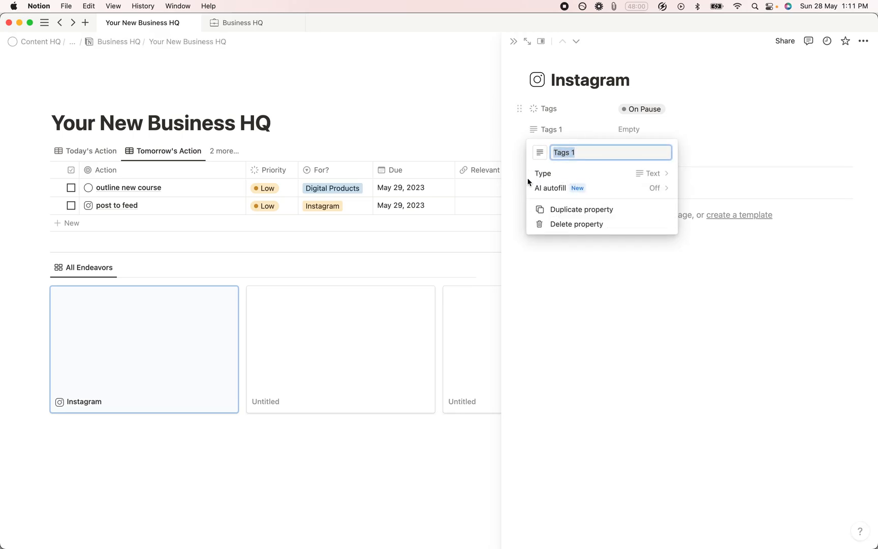
click(563, 71)
click(232, 23)
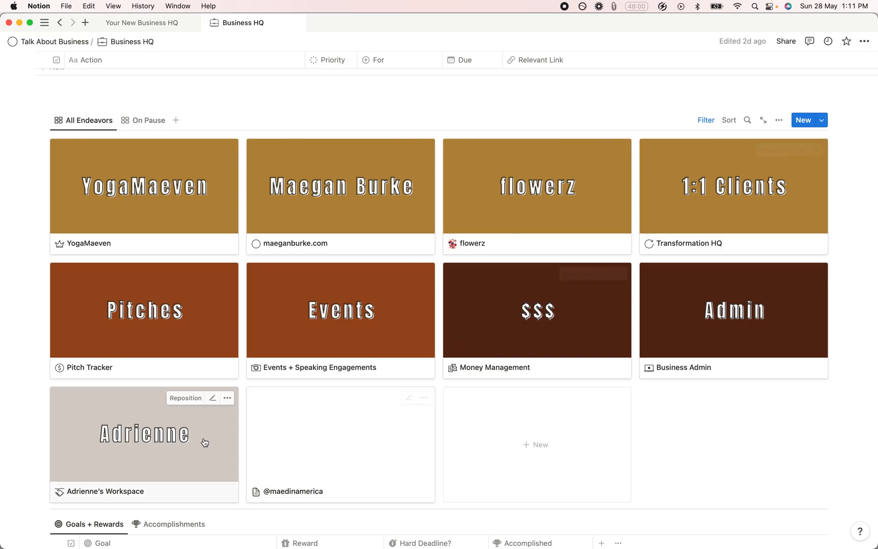
click(149, 22)
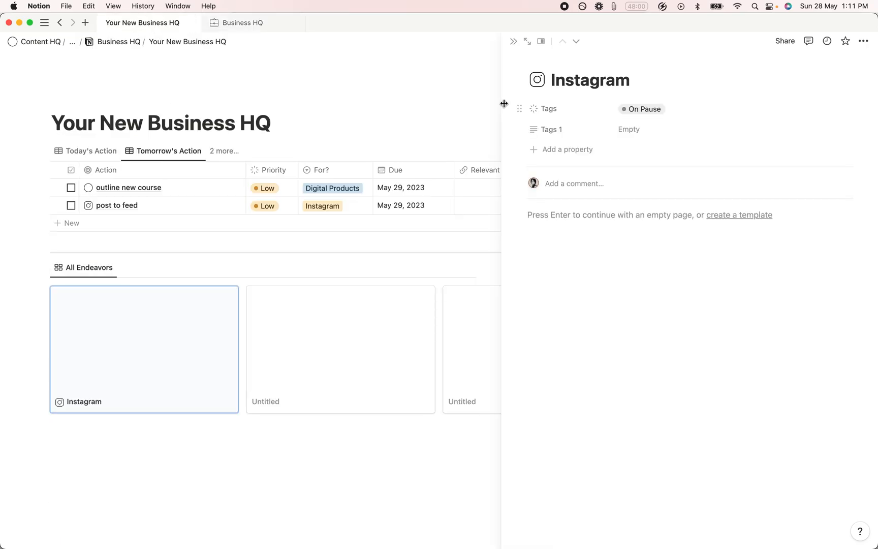
Rename the Instagram page's status-type Tags property as Status.
click(588, 131)
click(591, 148)
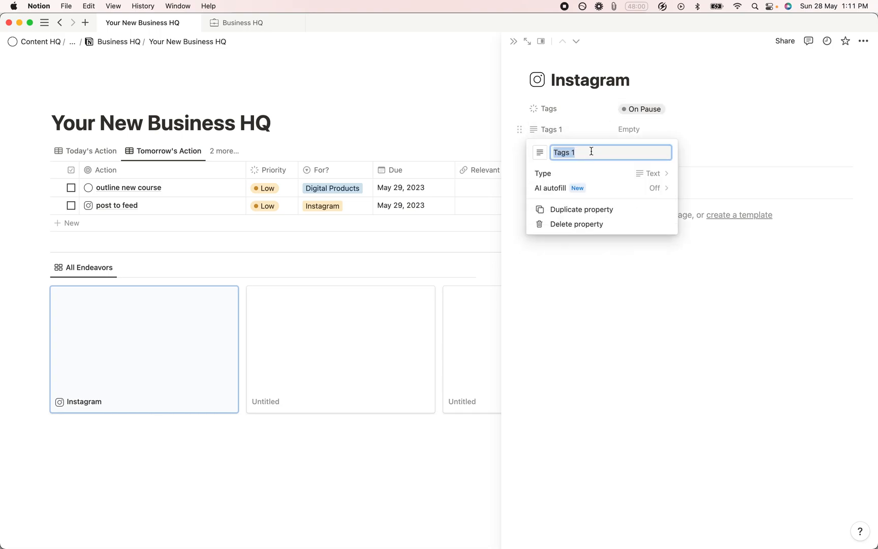
click(575, 117)
click(574, 113)
click(577, 136)
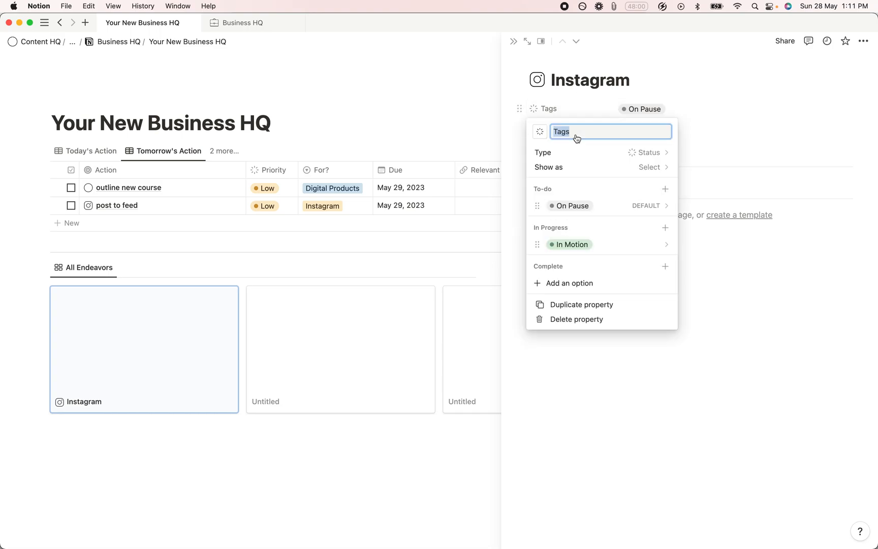
text(Status)
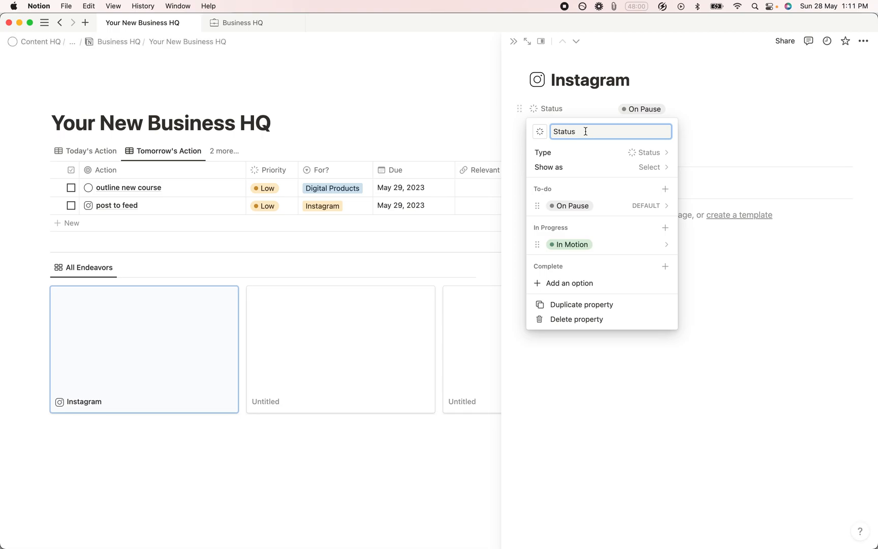
key(Return)
Rename the Tags 1 text property as Type and change its property type to Select.
click(583, 130)
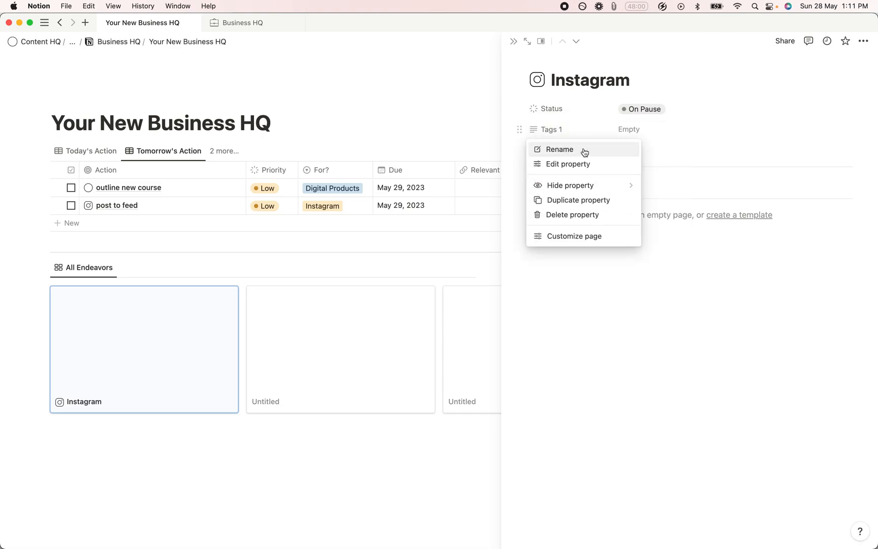
click(584, 150)
text(Type)
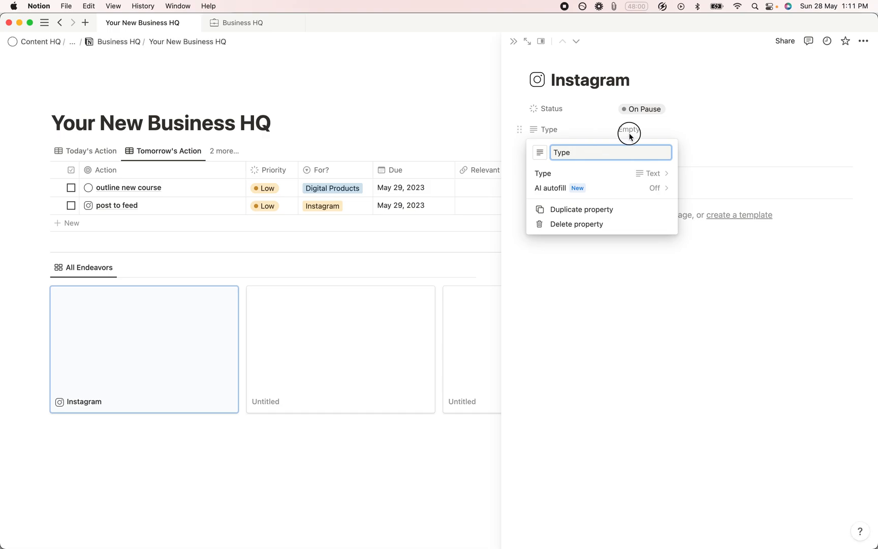
key(Return)
click(588, 134)
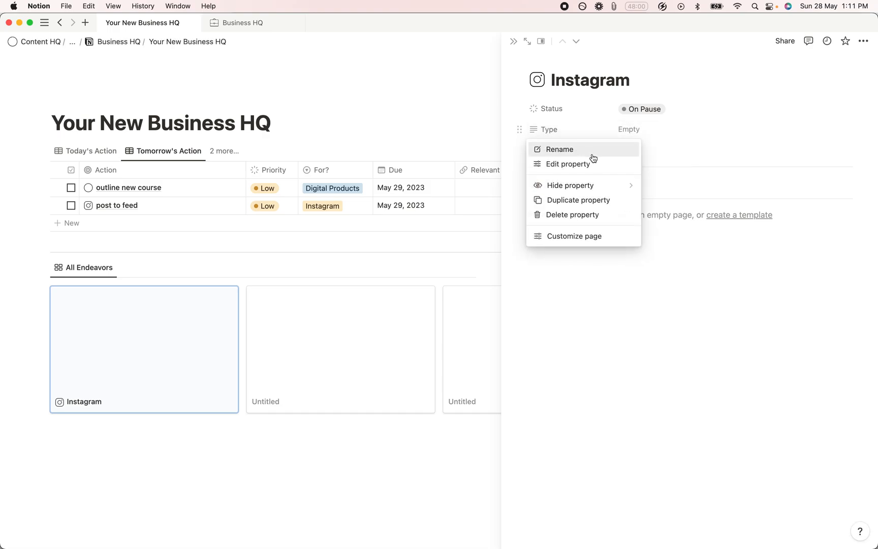
click(594, 162)
click(612, 172)
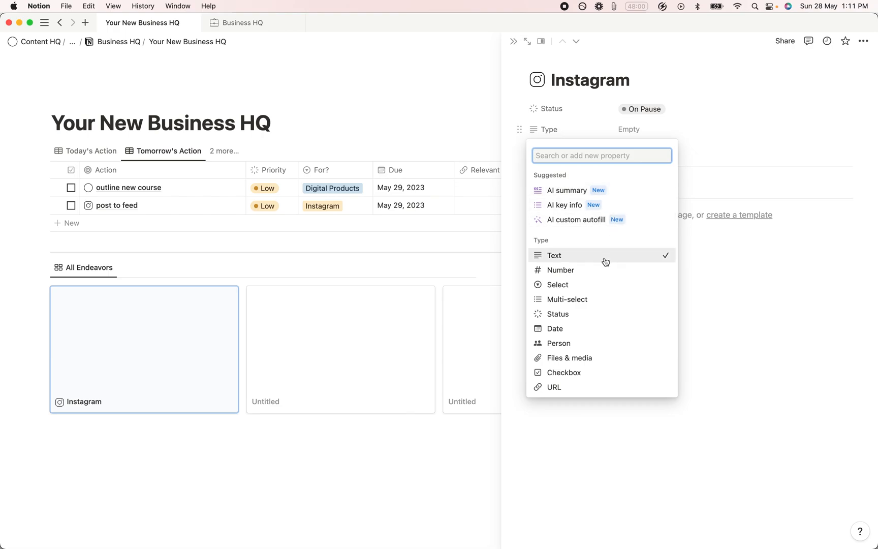
click(582, 285)
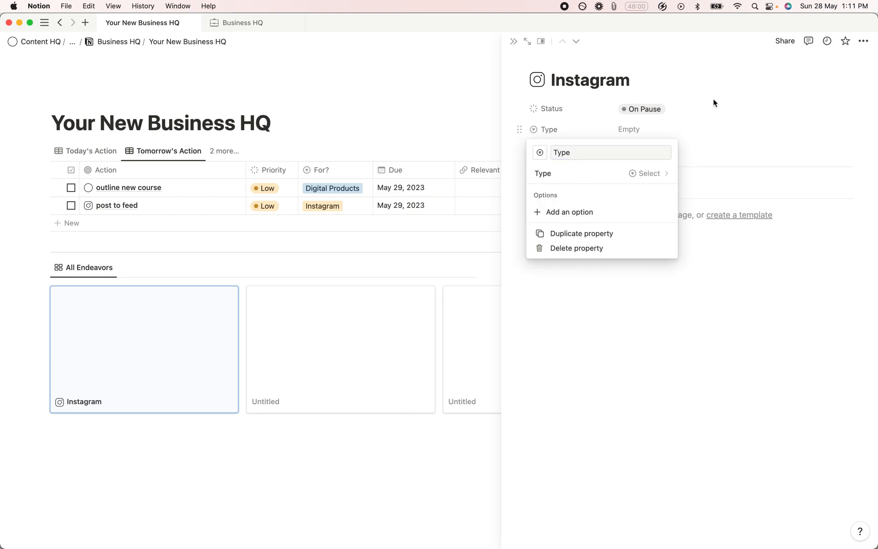
click(683, 128)
Create the options Contractor, Business and Database for the Instagram page's Type property.
click(667, 130)
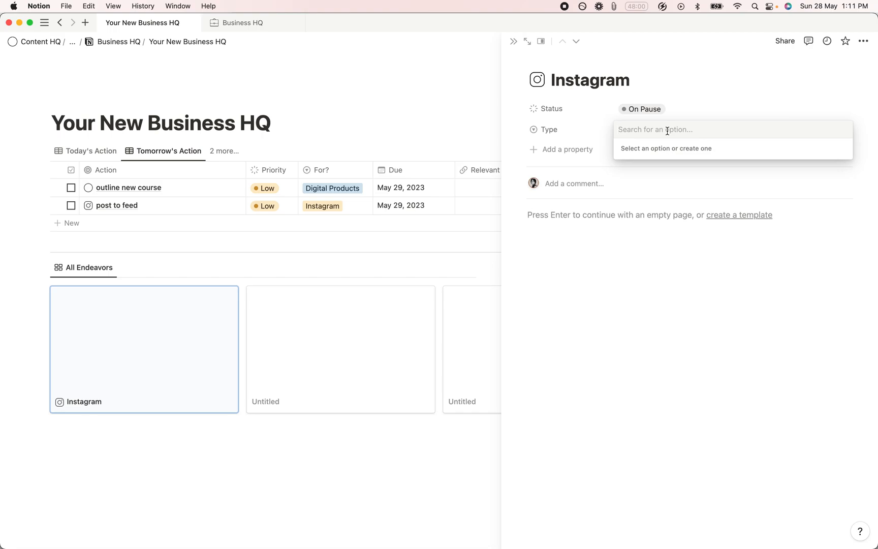
text(Contractor)
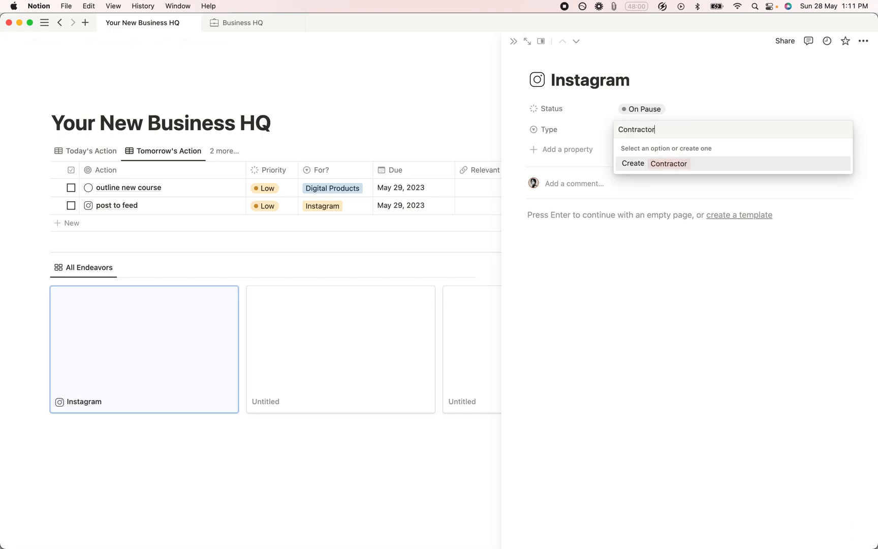
key(Return)
click(668, 130)
text(Business)
key(Return)
click(668, 134)
text(Database)
key(Return)
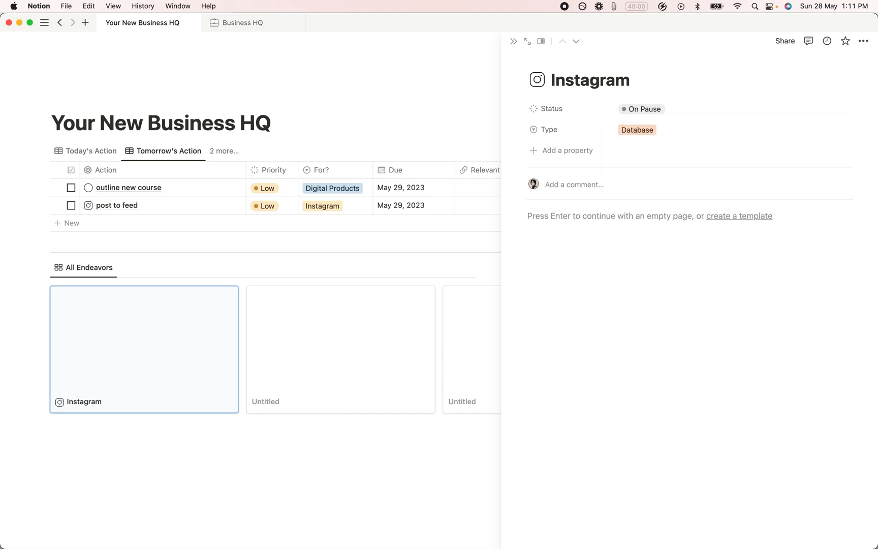
Add the options Client and Personal Brand to the Instagram page's Type property.
click(668, 131)
text(Client)
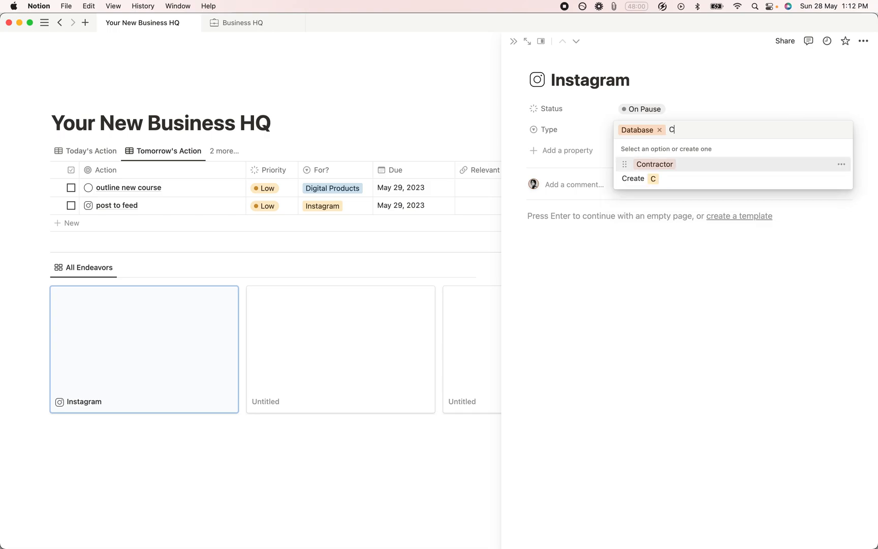
key(Return)
click(668, 131)
text(Personal Brand)
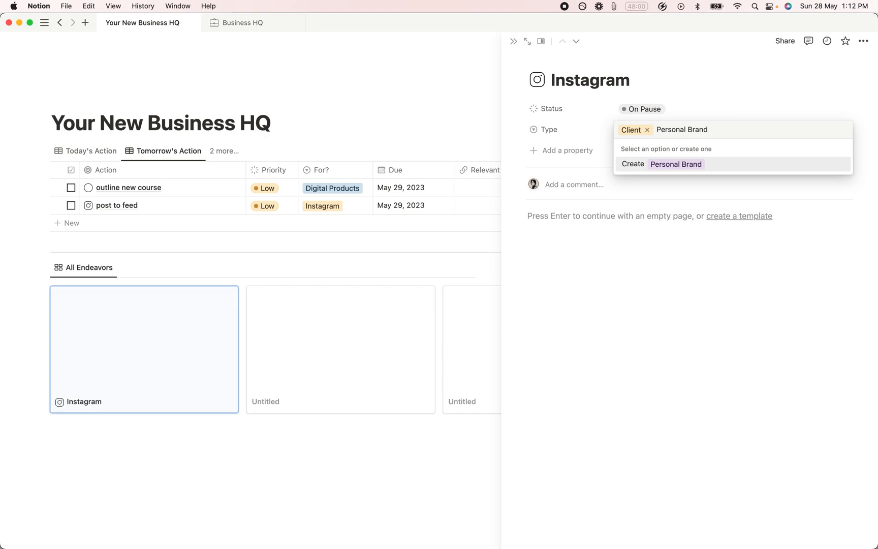
key(Return)
Add the Type options Passion Project and Social Media, leaving Social Media as the Instagram page's type.
click(667, 130)
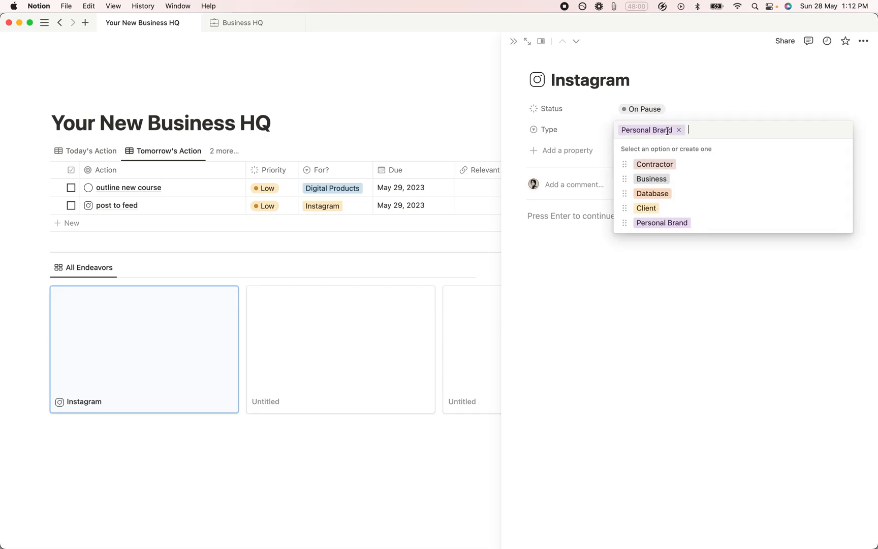
text(Passion Poj)
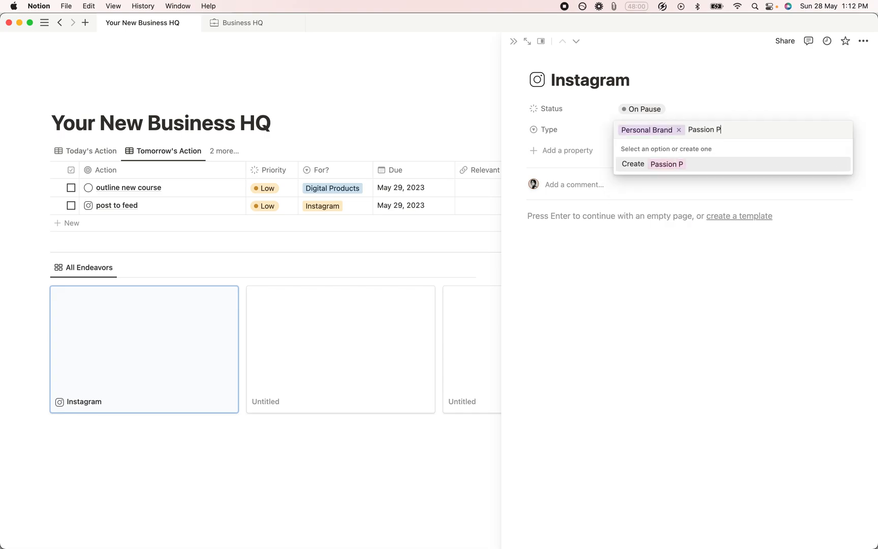
key(BackSpace)
key(BackSpace)
text(roje)
key(Return)
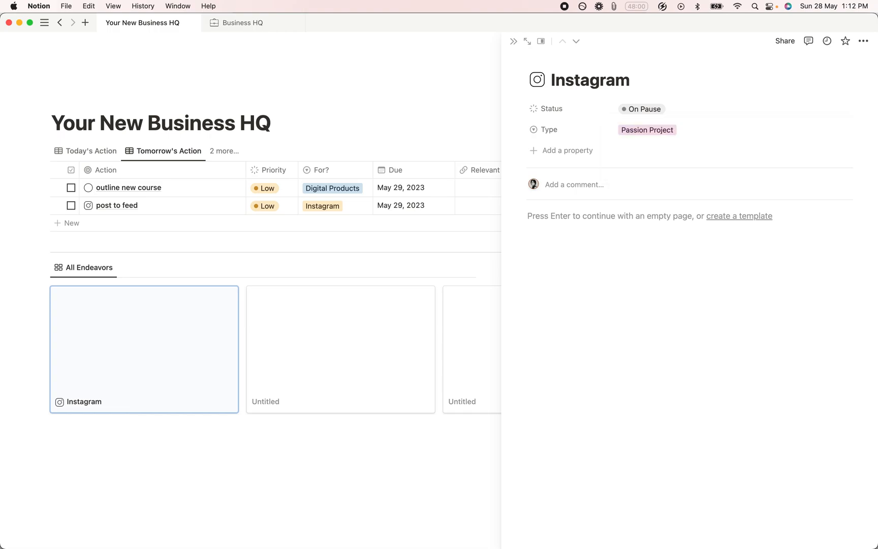
click(734, 129)
text(Soc)
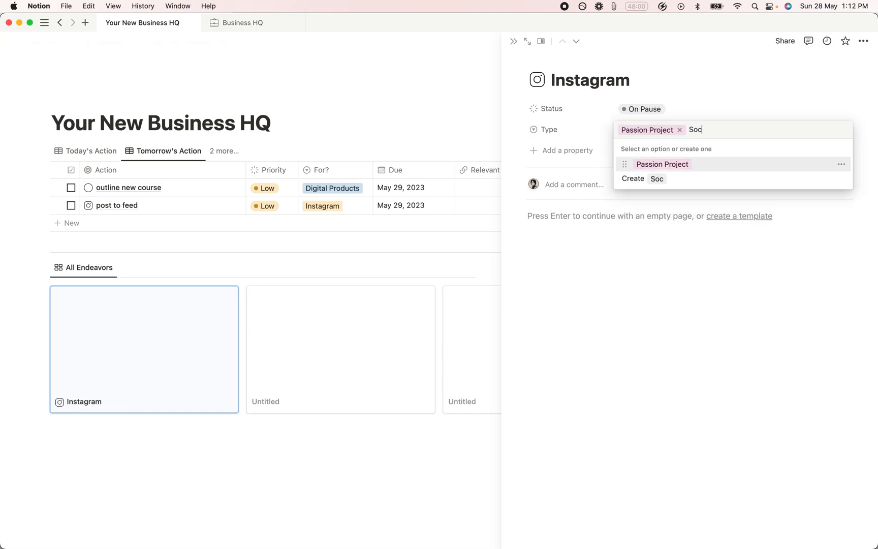
text(ial Media)
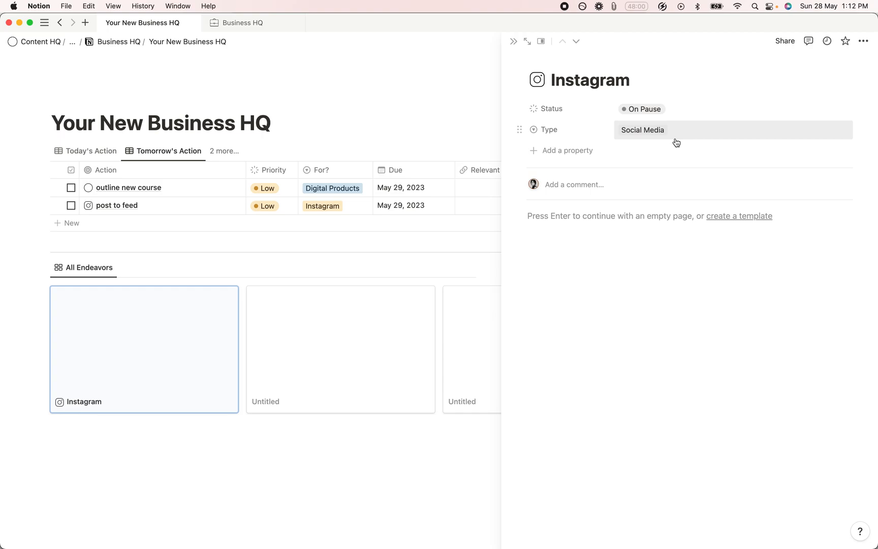
Add an option named Done to the Complete group of the Status property.
click(589, 136)
click(580, 119)
click(577, 112)
click(580, 139)
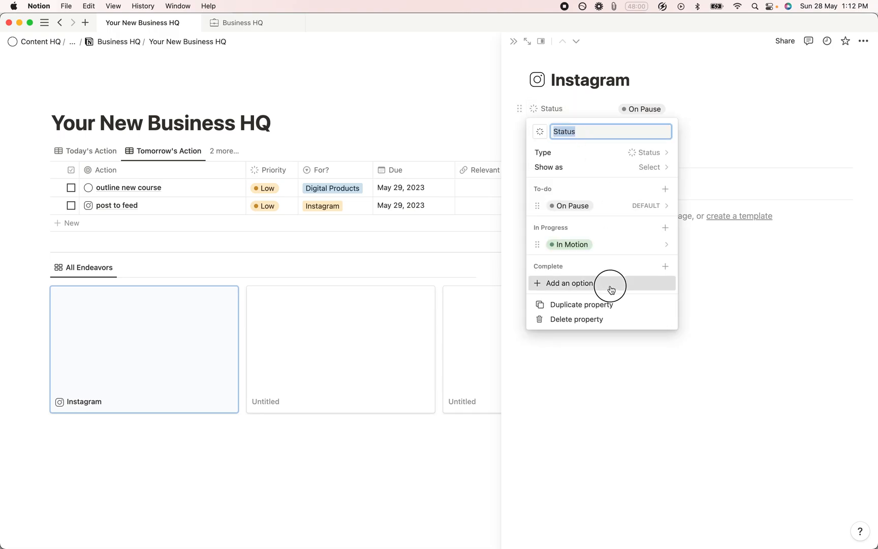
click(609, 286)
text(Done)
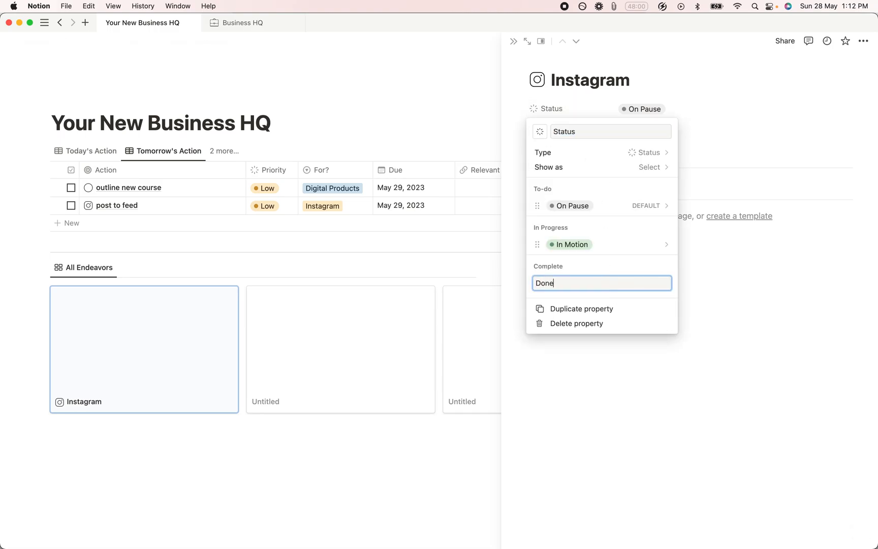
key(Return)
Set the color of the In Motion status option to yellow and close the property settings.
click(598, 246)
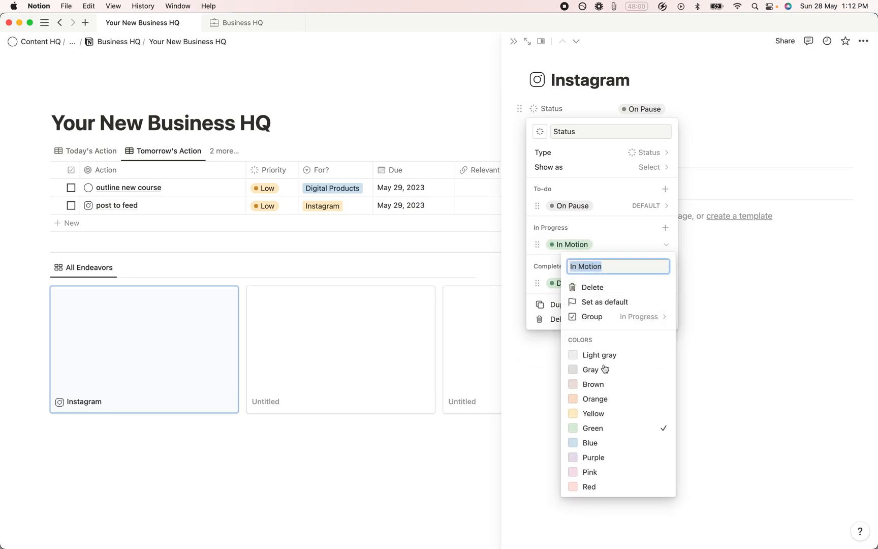
click(594, 412)
click(610, 173)
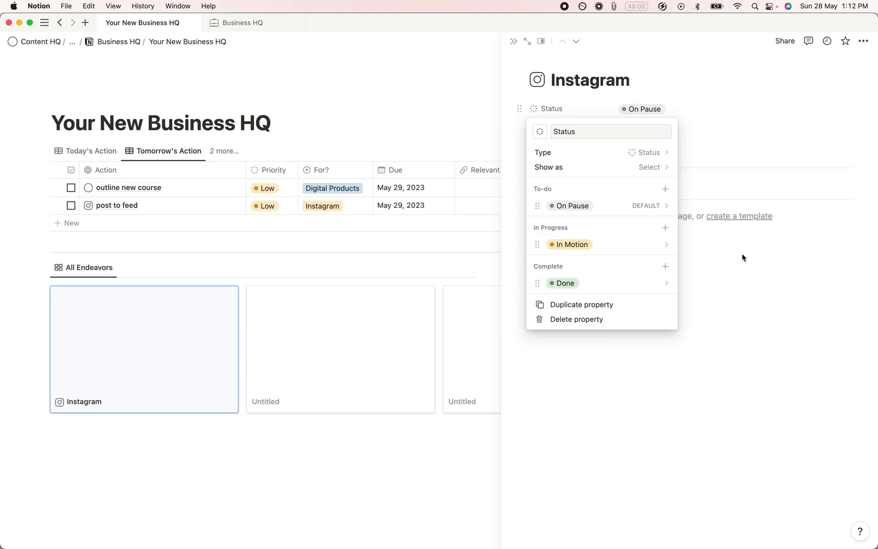
click(717, 254)
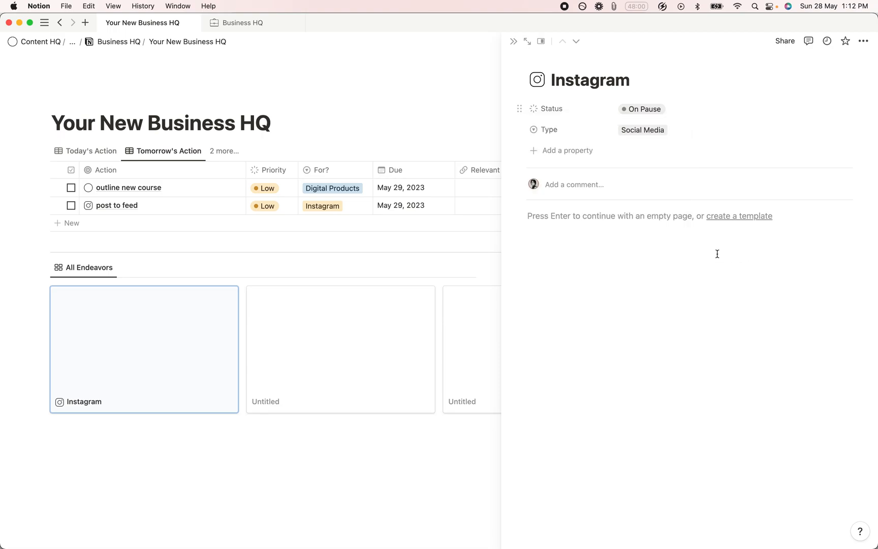
Add a Text property named Overview to the Instagram page.
click(594, 216)
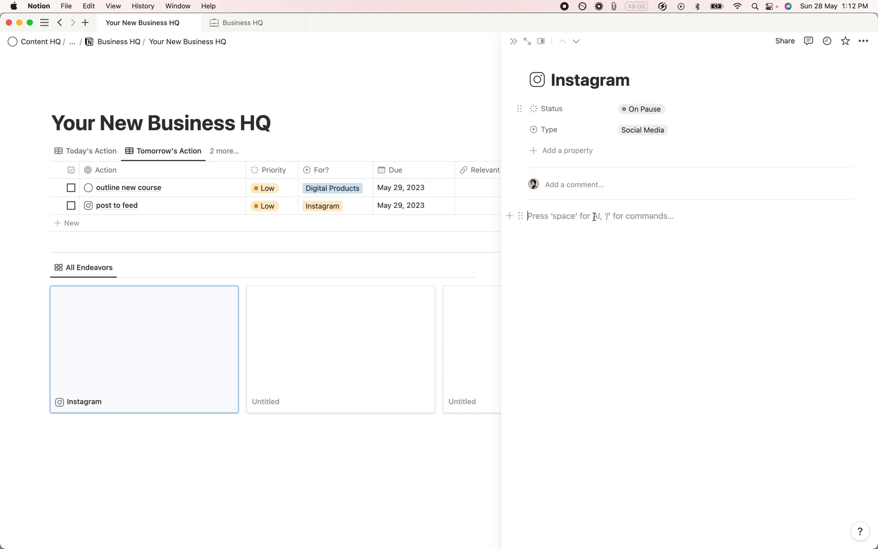
click(569, 151)
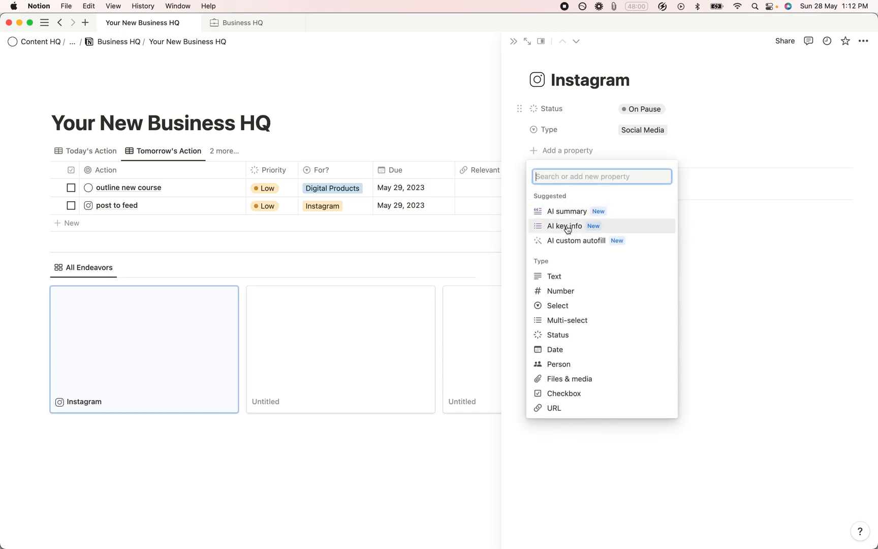
click(557, 277)
text(Overview)
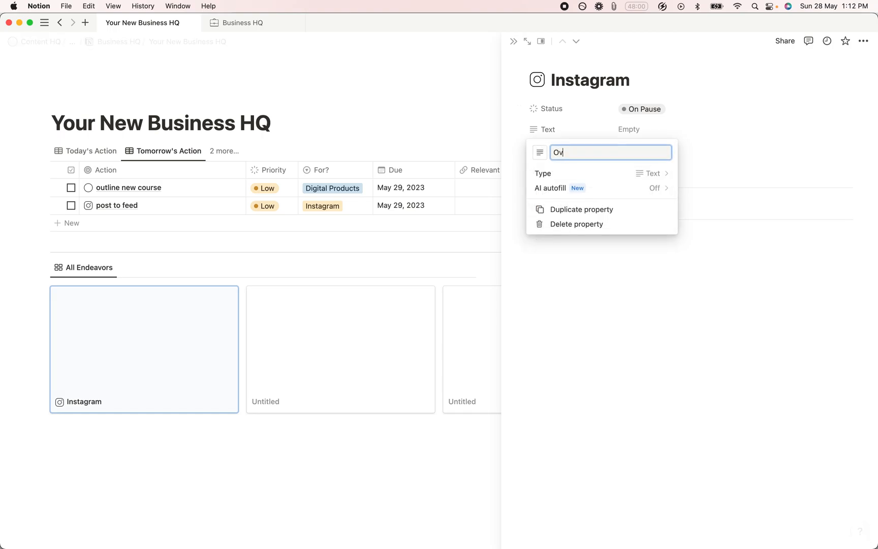
click(657, 338)
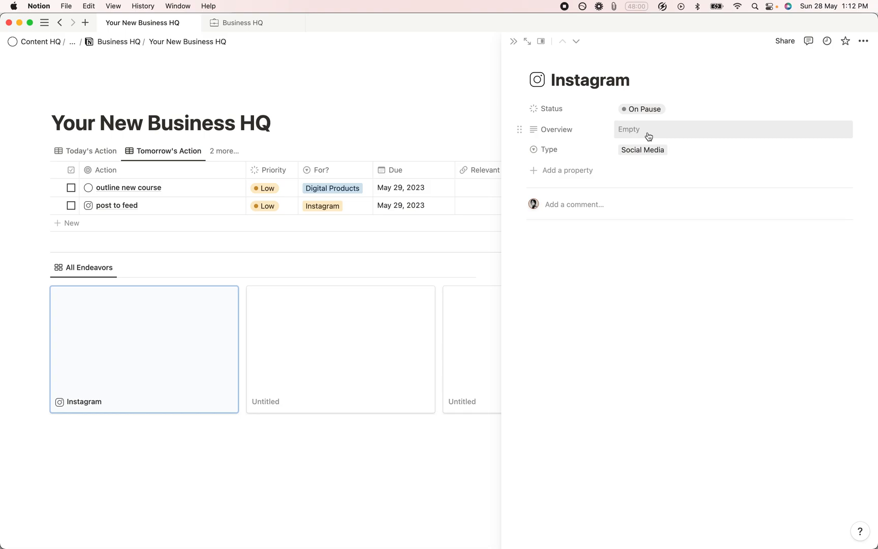
Fill in the Overview property with "This is where I document all of my IG content.".
click(649, 136)
text(Thissi)
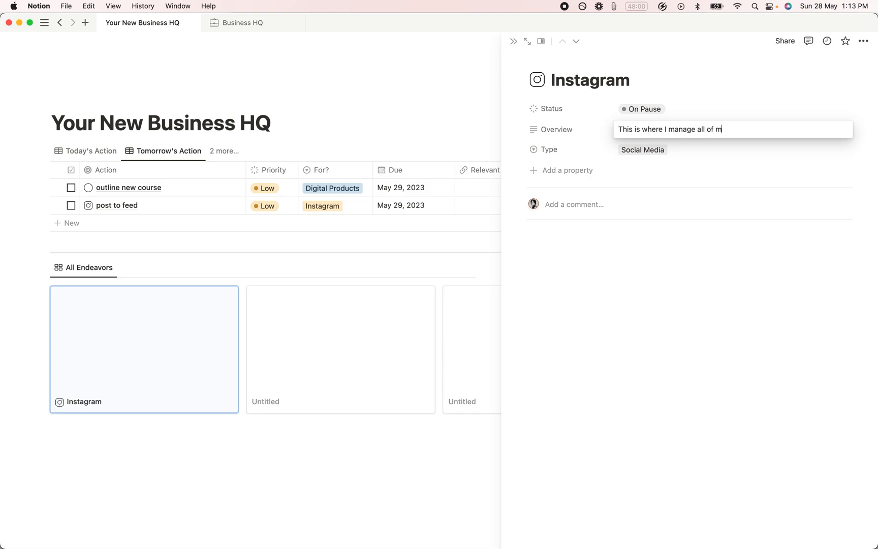
text(.)
double_click(680, 130)
text(document)
Rename the Overview property as Goal.
click(585, 132)
click(585, 133)
click(567, 149)
text(Goal)
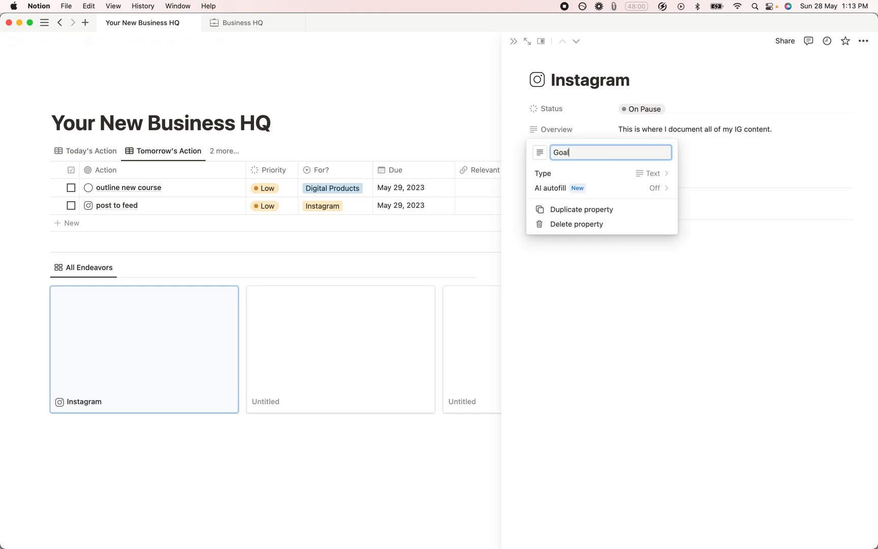
Replace the Goal text with "Post 3 reels per week; post to my stories 3x per day.".
click(655, 129)
click(655, 129)
key(super+a)
text(Pos)
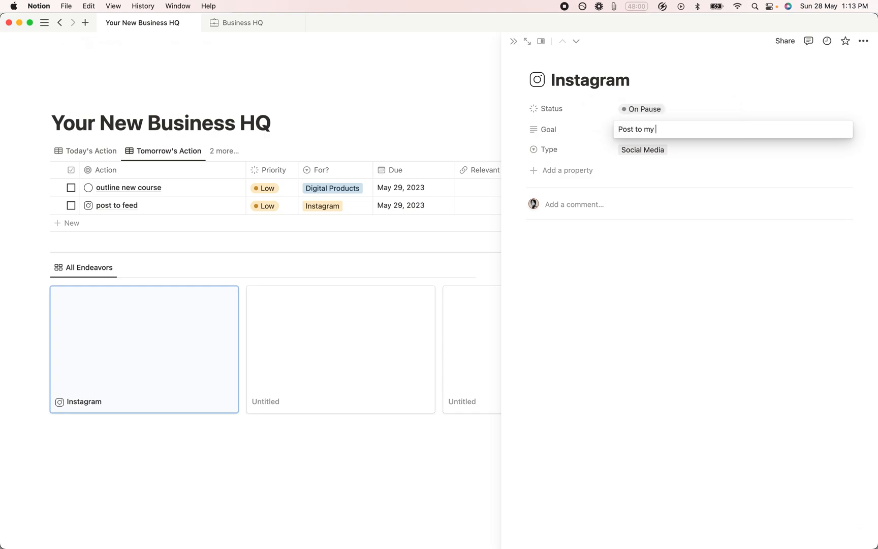
key(super+a)
text(Post)
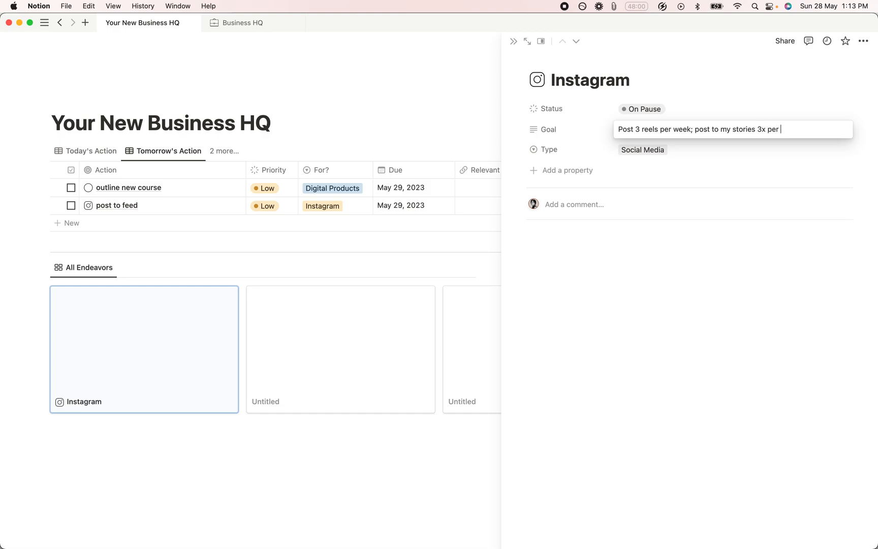
text(.)
key(Return)
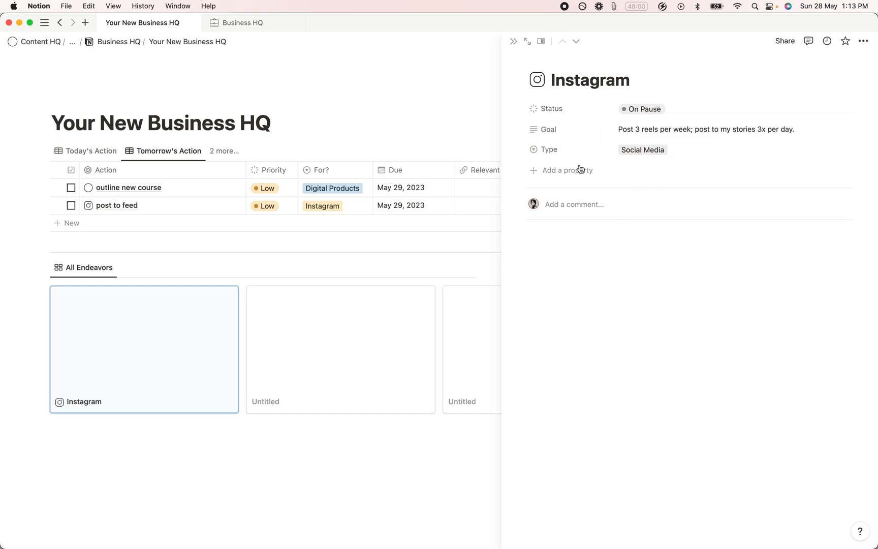
Switch the main actions table to the All Action view and copy the link to that view.
click(563, 232)
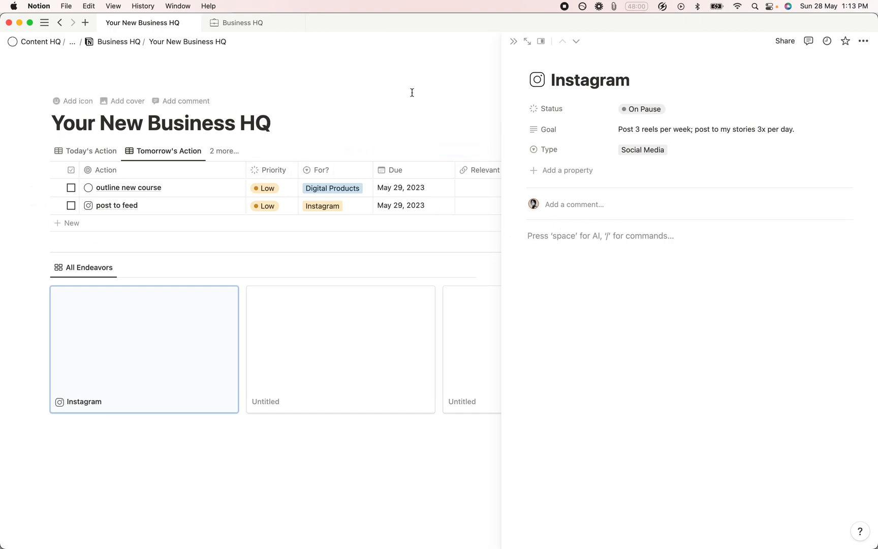
click(44, 150)
key(Escape)
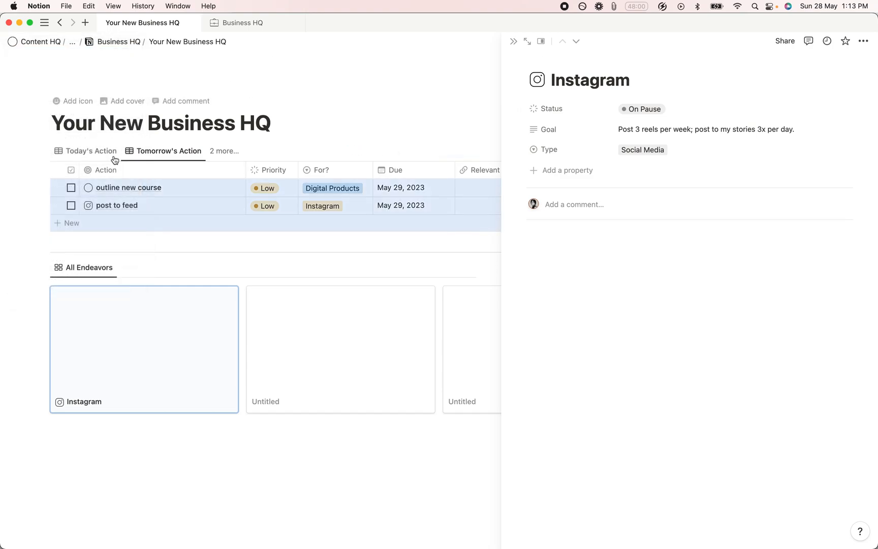
click(225, 151)
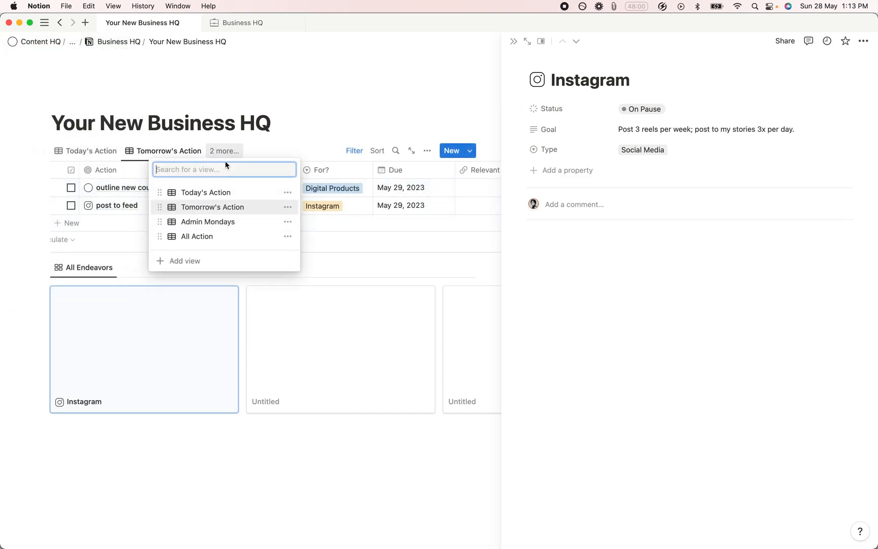
click(213, 236)
click(135, 157)
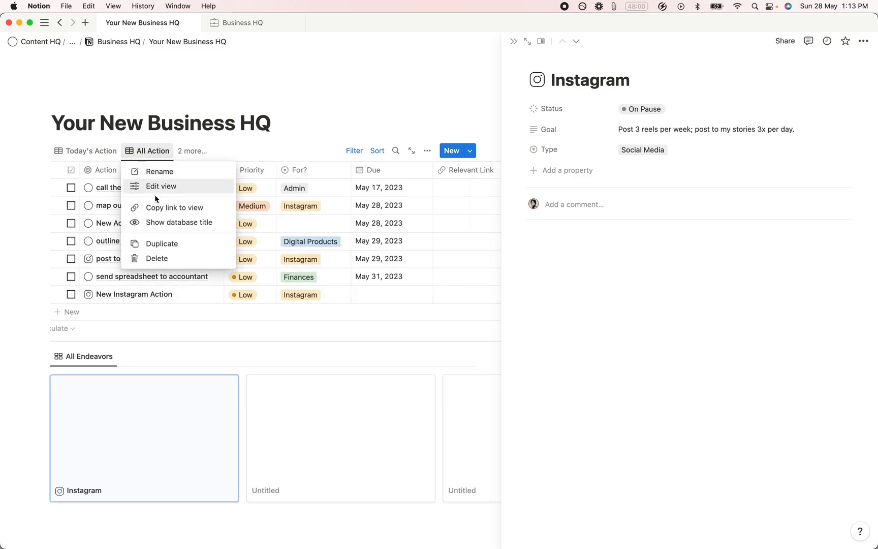
click(154, 207)
Paste the link into the Instagram page body as a linked database view, copying the existing All Action view.
click(565, 238)
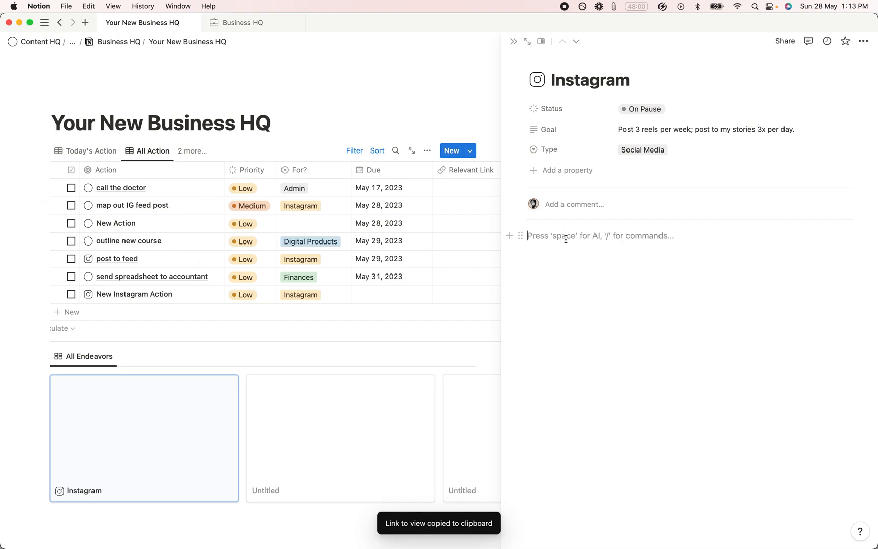
key(super+v)
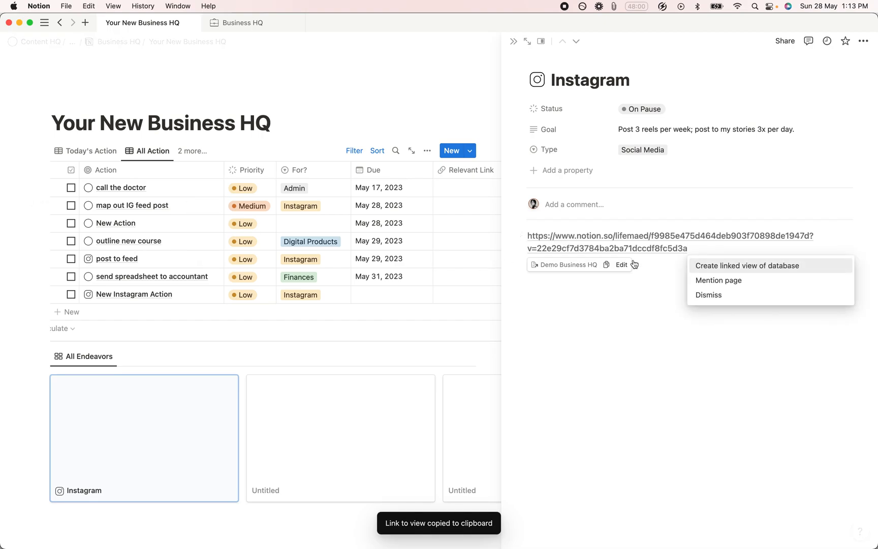
click(714, 270)
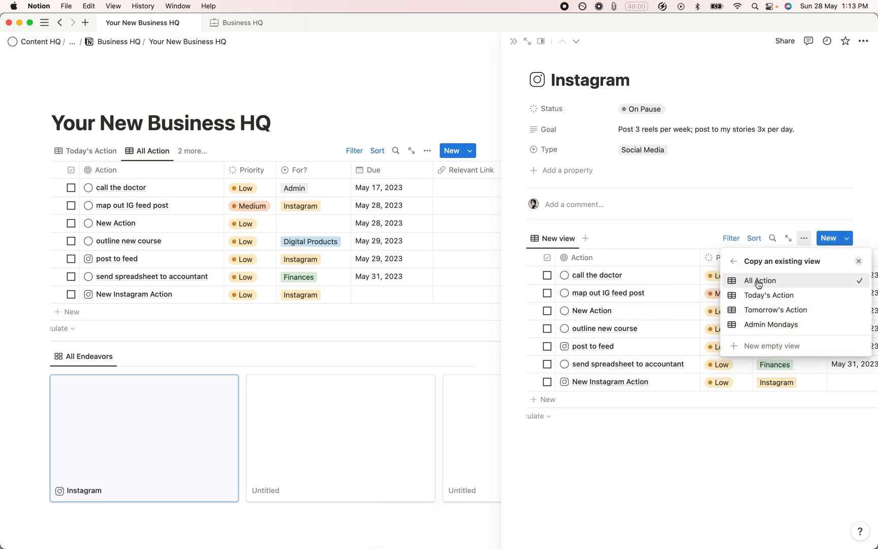
click(759, 281)
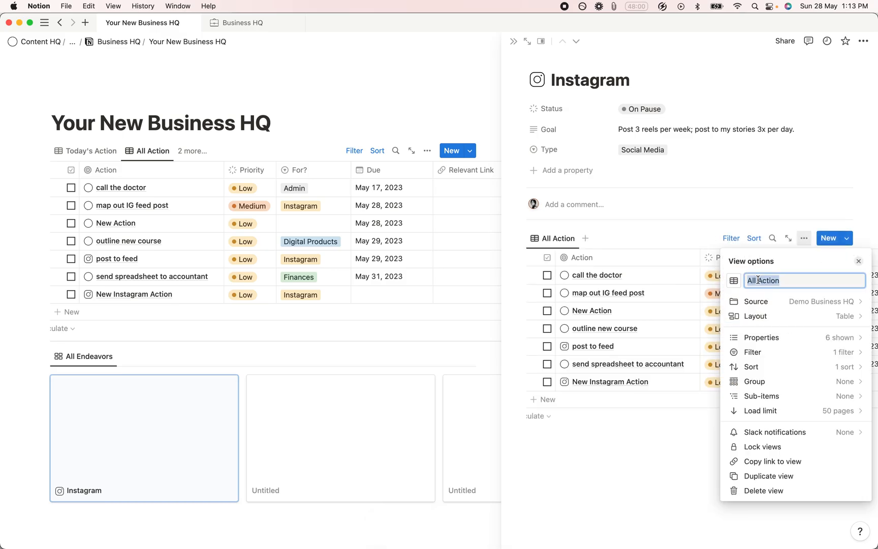
click(691, 228)
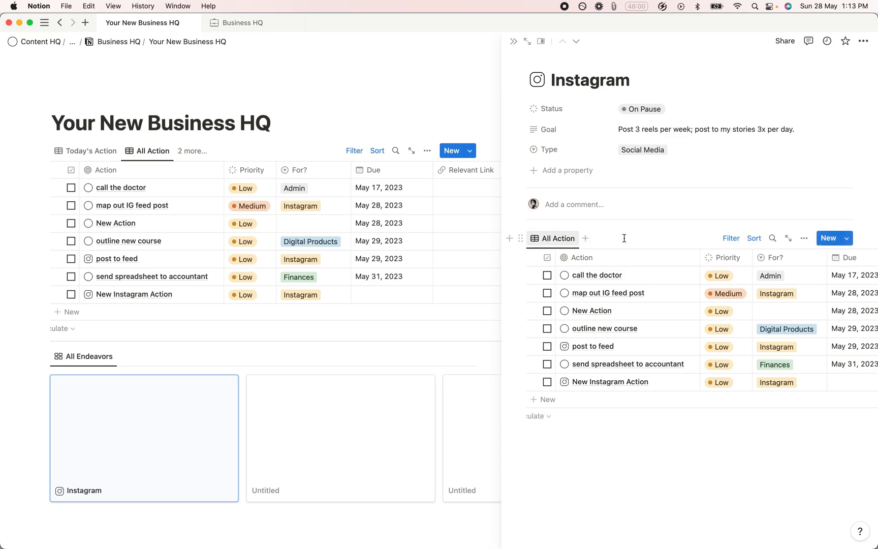
Filter the linked All Action view on the Instagram page to For? is Instagram and save the filter for everyone.
click(731, 239)
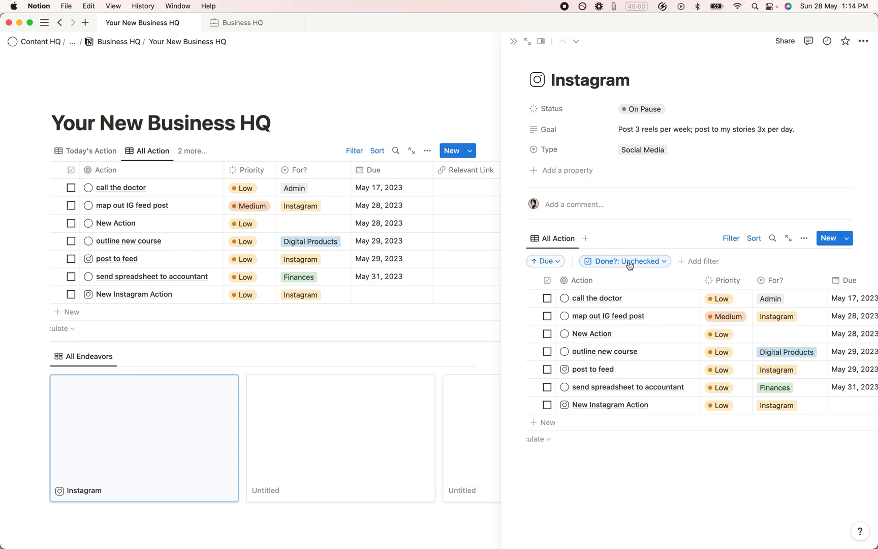
click(714, 262)
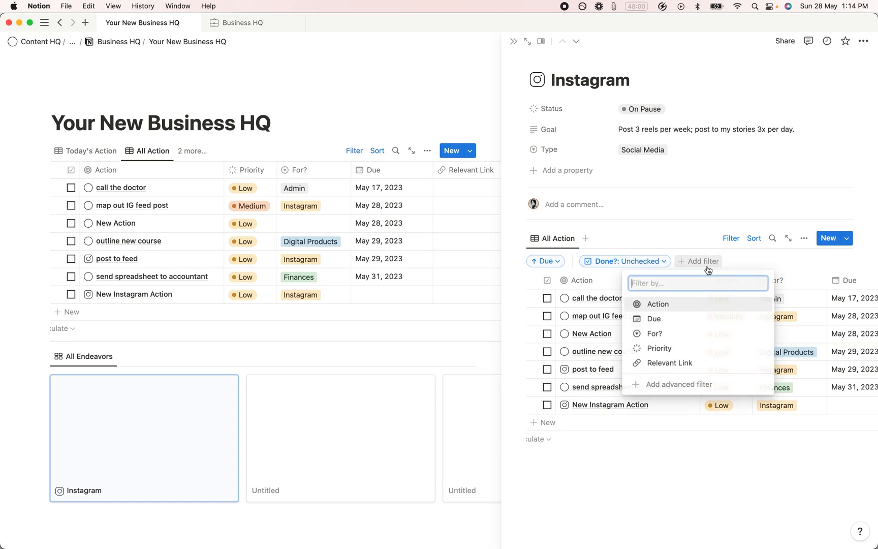
click(675, 334)
click(676, 312)
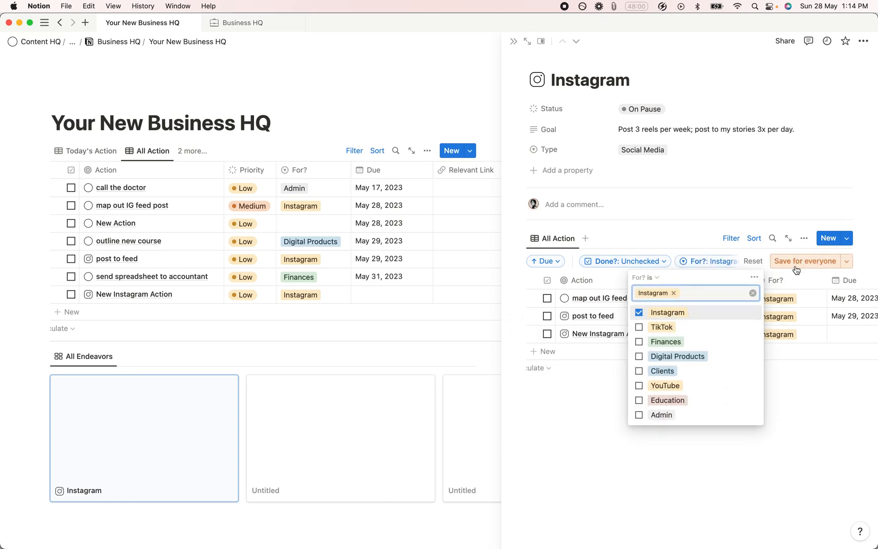
click(796, 265)
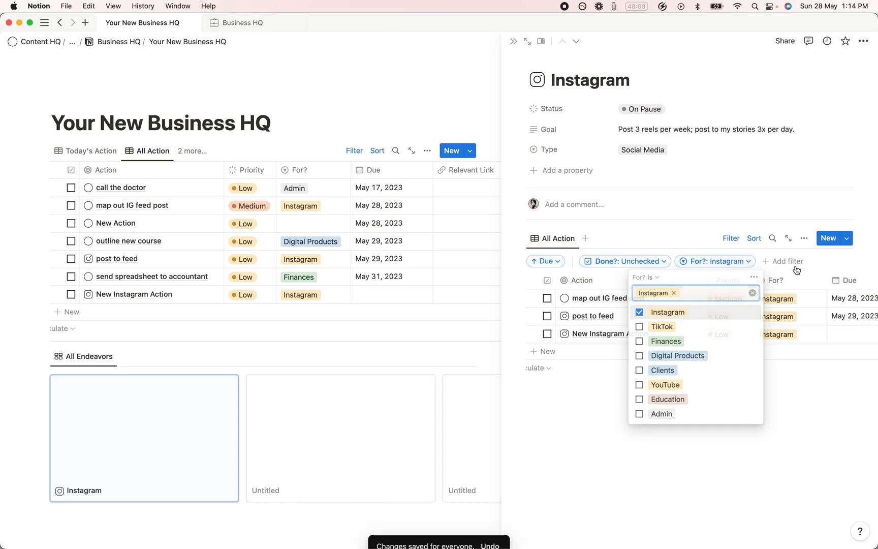
click(735, 241)
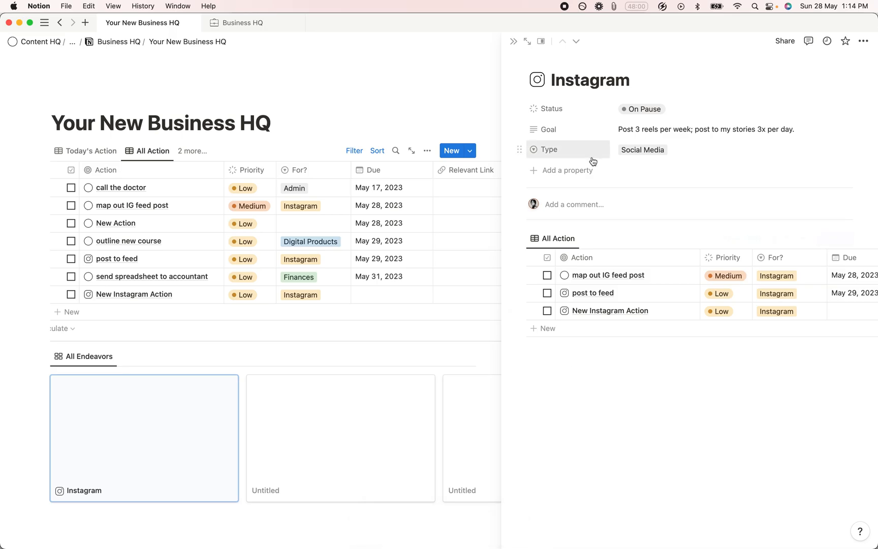
Open the Instagram project as a full page and turn on Full width for it.
click(541, 40)
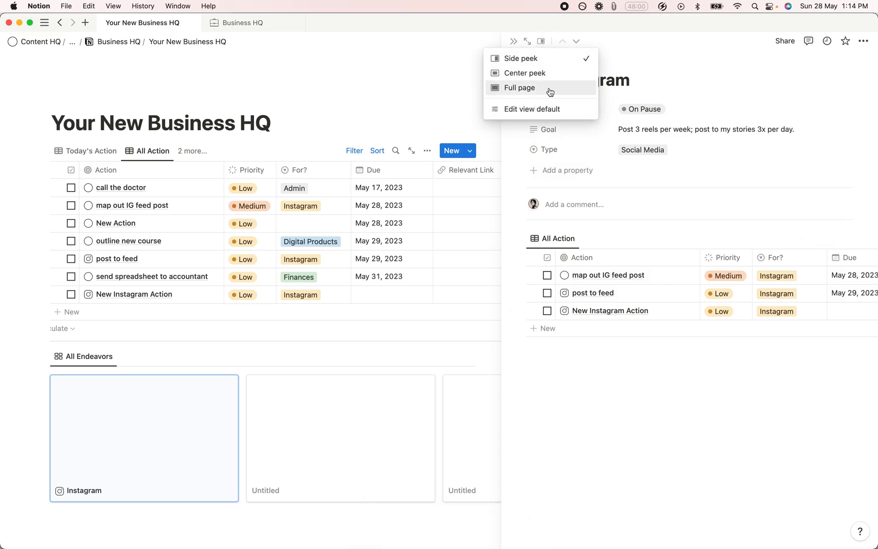
click(550, 90)
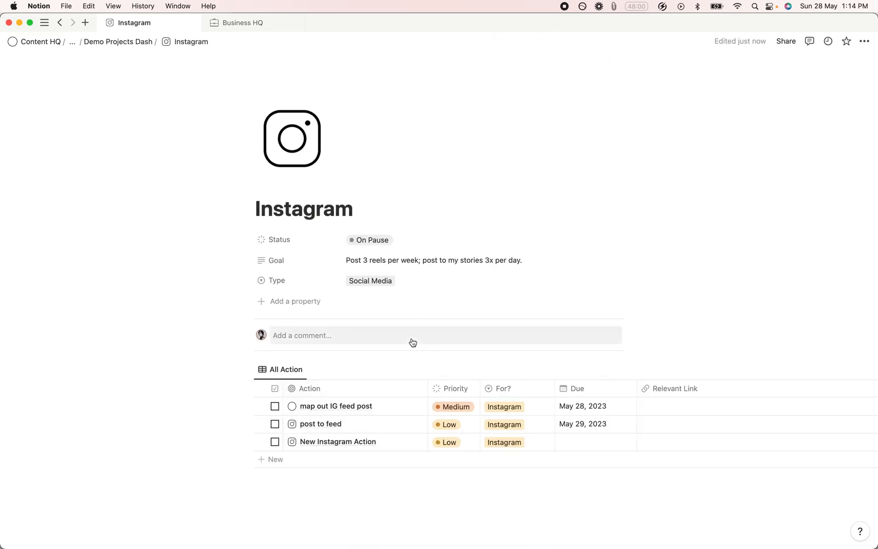
scroll(413, 343, down, 3)
click(865, 41)
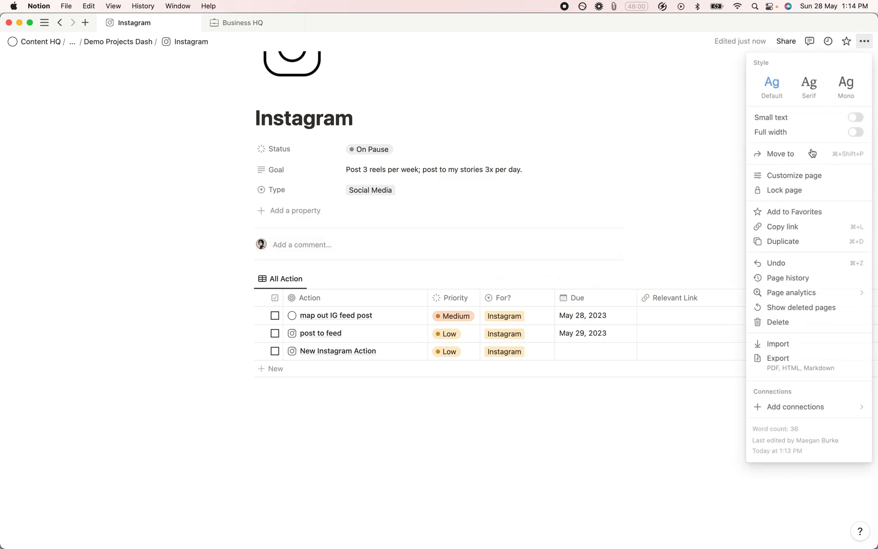
click(806, 131)
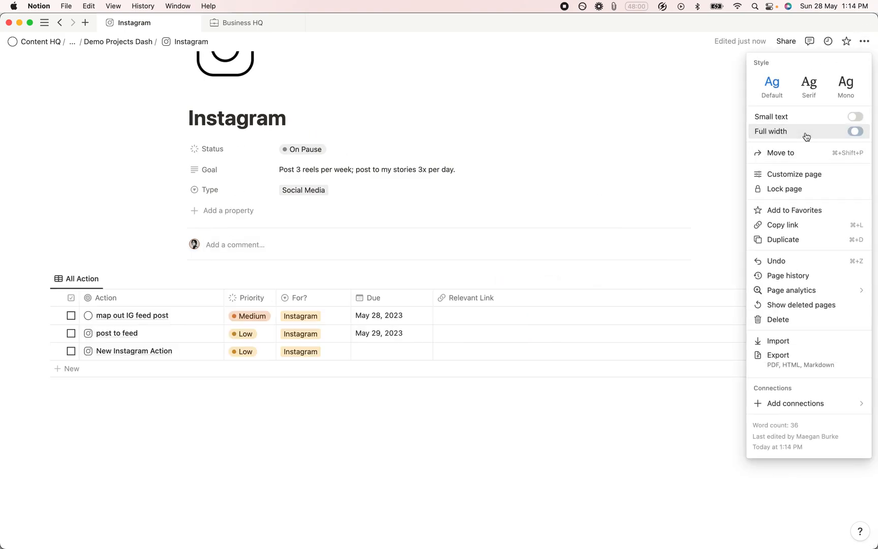
click(401, 412)
scroll(391, 410, up, 3)
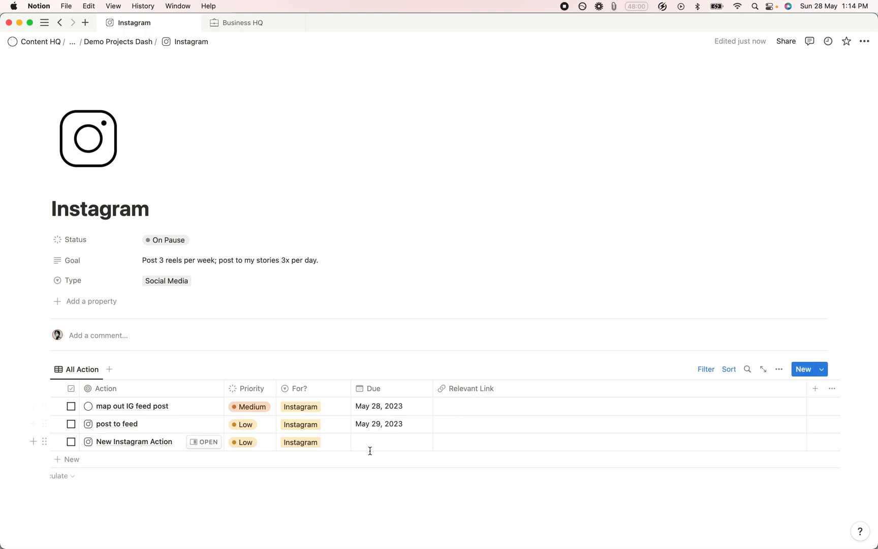
Apply the New Instagram Action template to the "map out IG feed post" action and close its side peek.
click(204, 406)
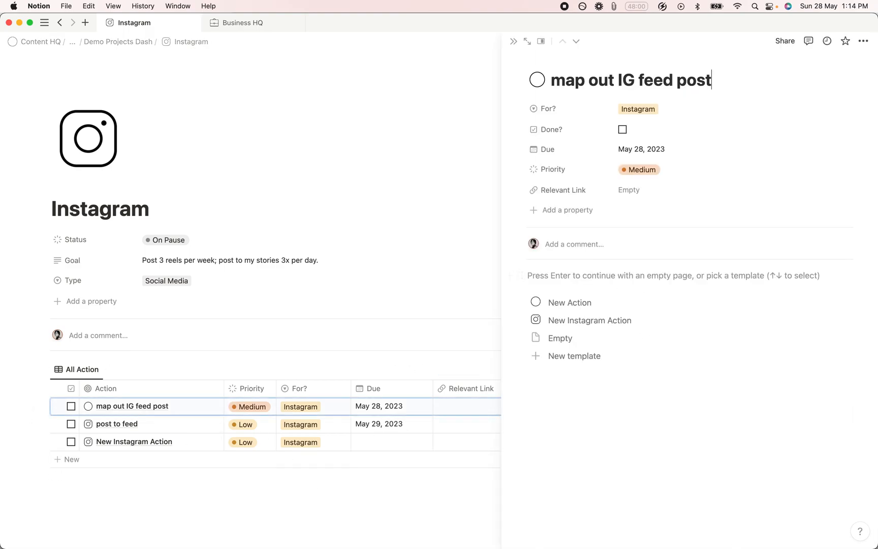
click(588, 323)
click(513, 43)
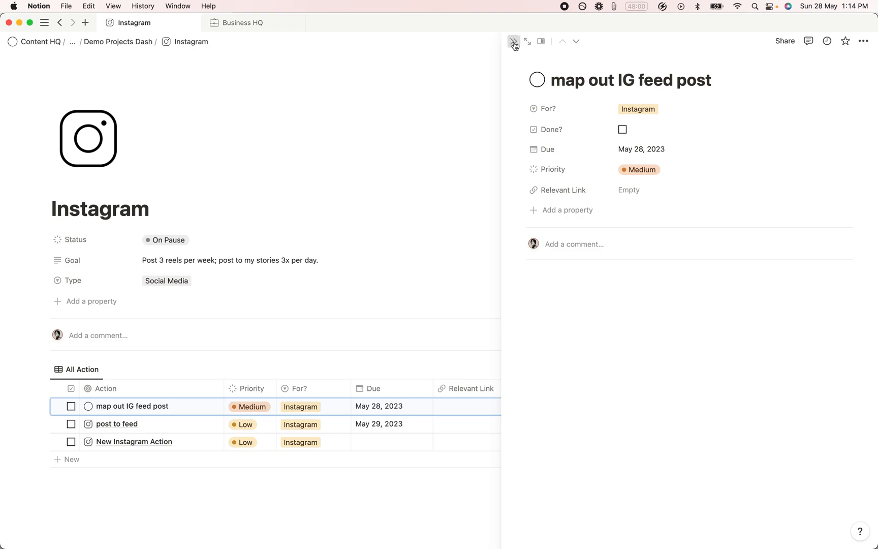
Insert a divider below the linked action table on the Instagram page.
scroll(216, 481, down, 2)
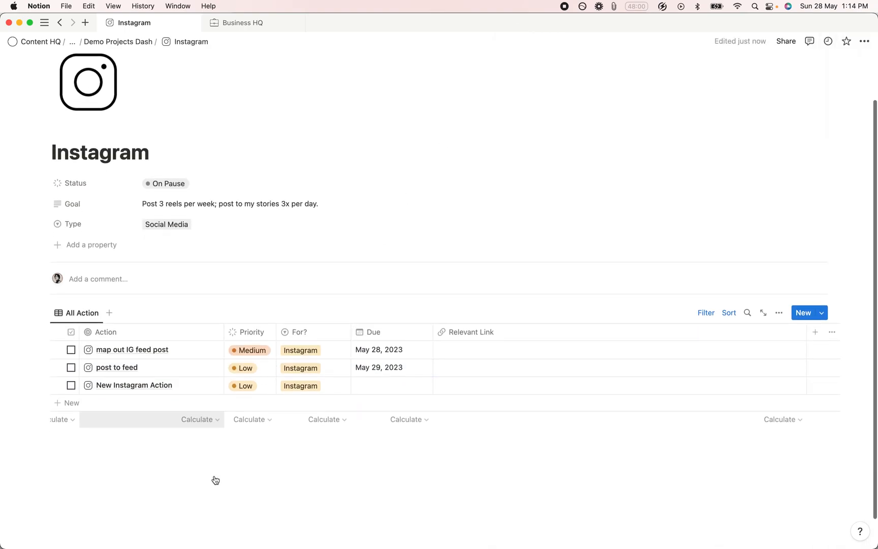
click(185, 449)
text(/div)
key(Return)
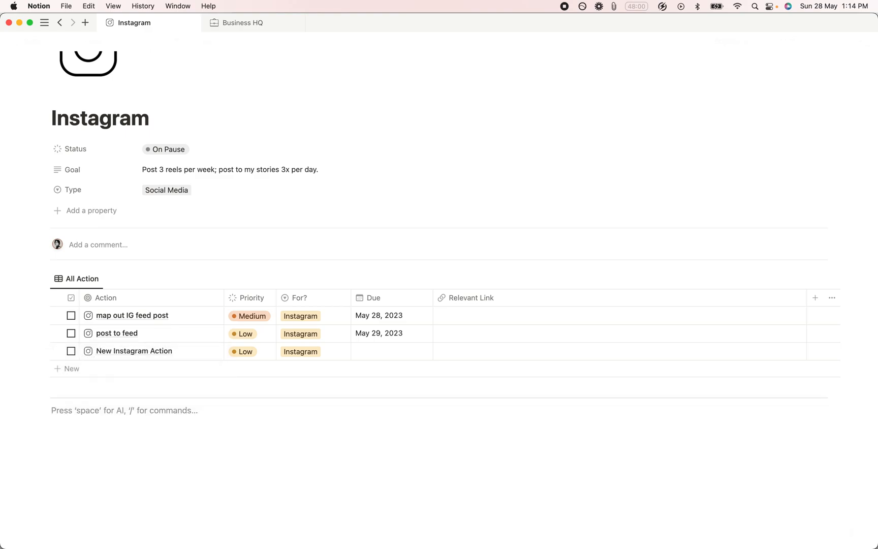
Add a bulleted list under the divider with the item "Canva Template for IG Feed" followed by an empty bullet.
text(/)
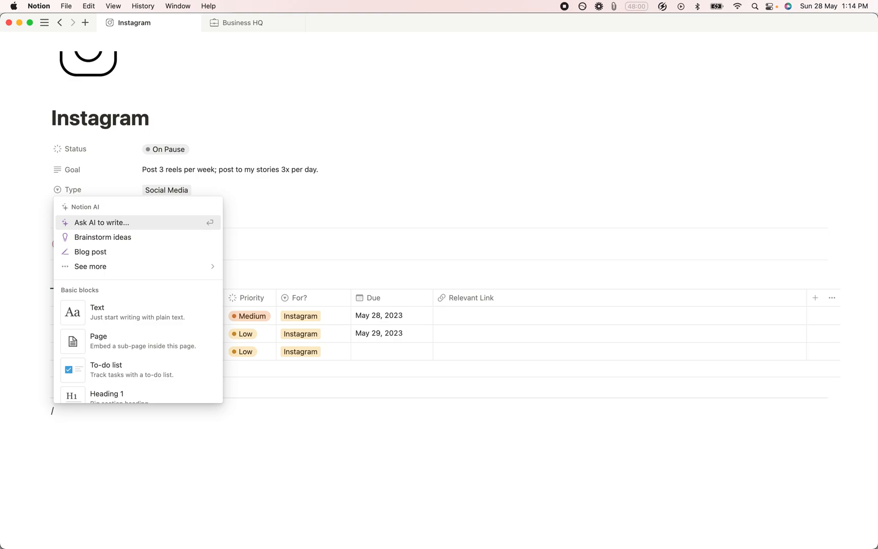
key(BackSpace)
text(/bul)
key(Return)
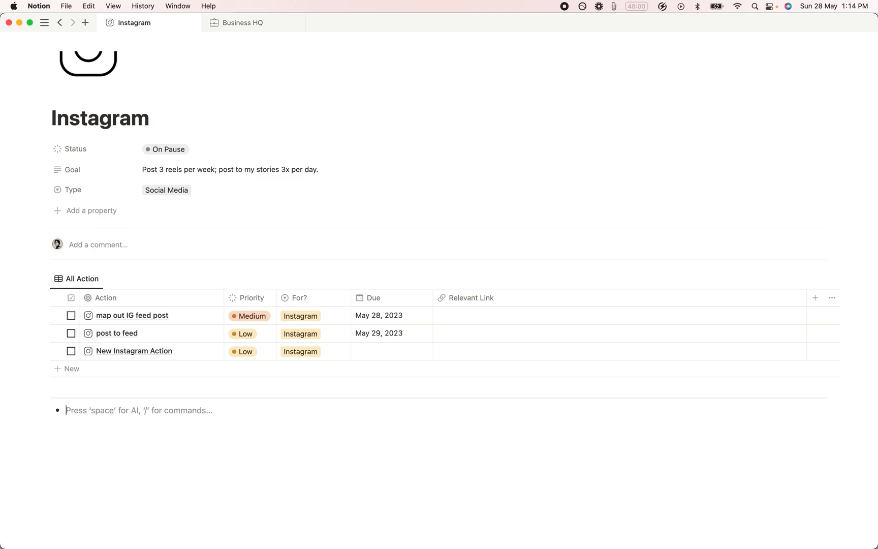
text(Canva Template for IG Feed)
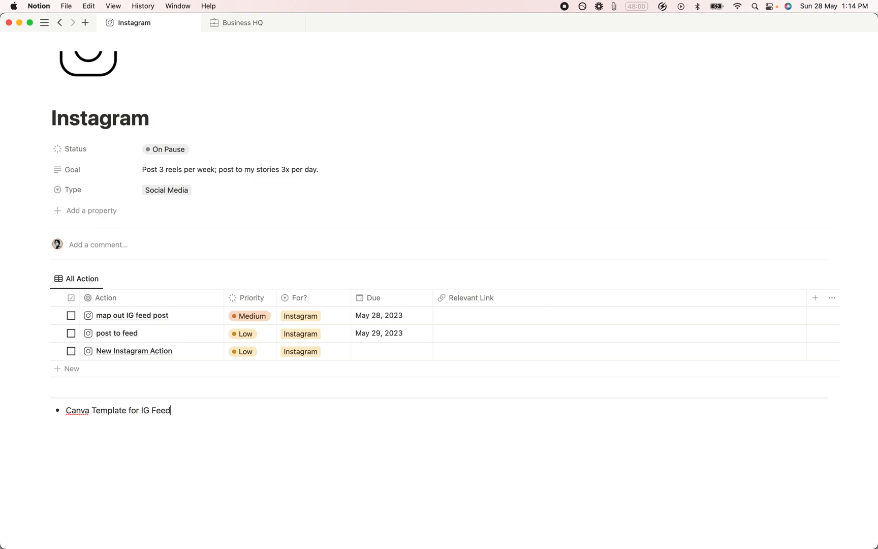
key(super+a)
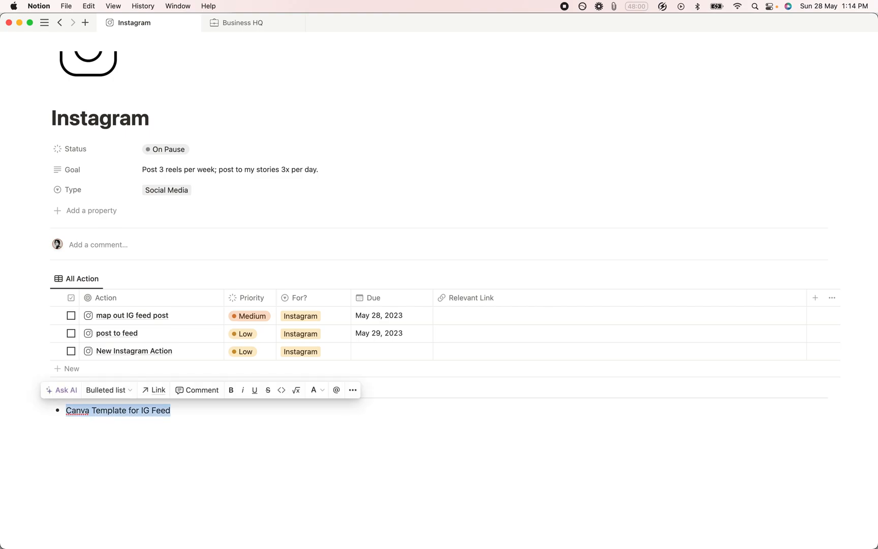
click(205, 463)
click(187, 407)
key(Return)
Return from the Instagram page to the Your New Business HQ page by way of Demo Projects Dash.
scroll(236, 451, down, 2)
scroll(235, 452, up, 5)
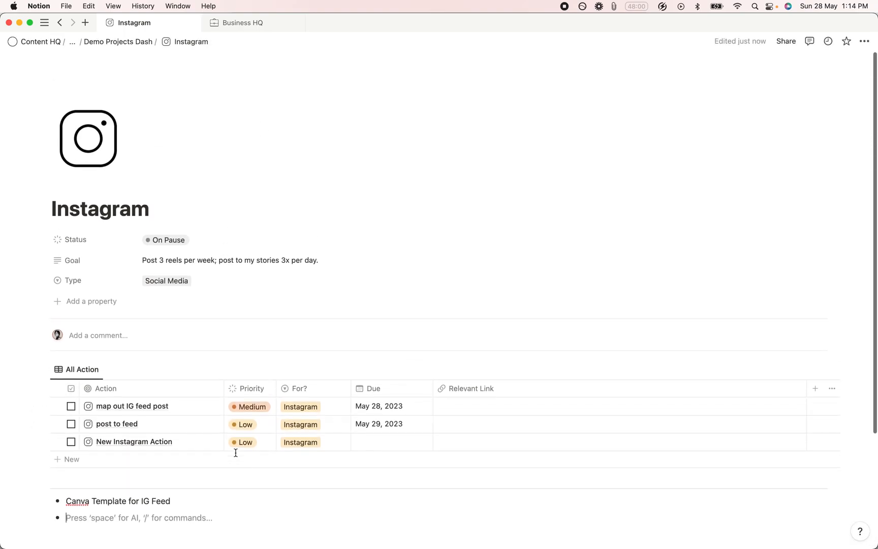
scroll(130, 423, down, 2)
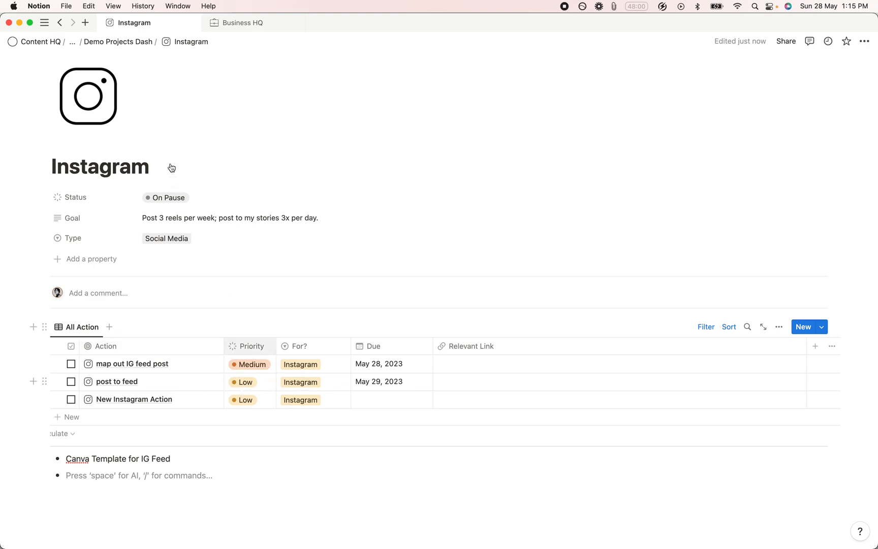
click(116, 41)
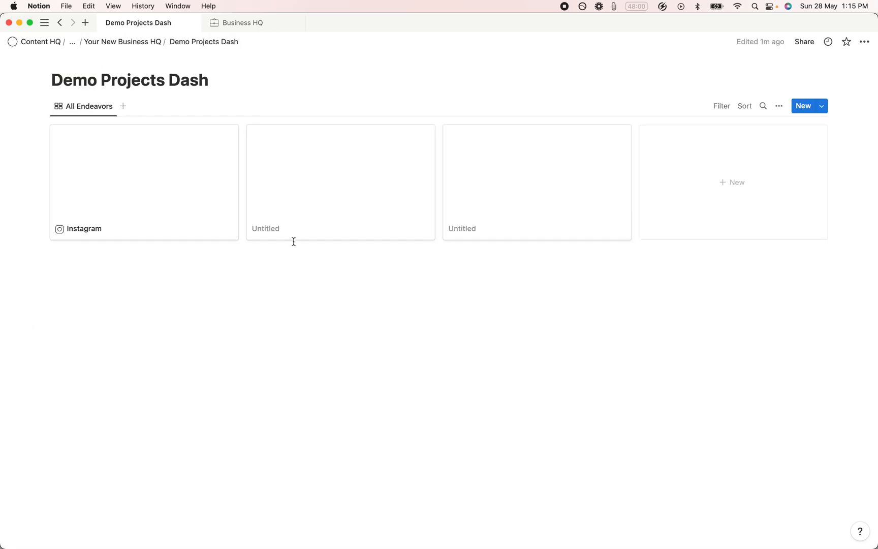
click(144, 42)
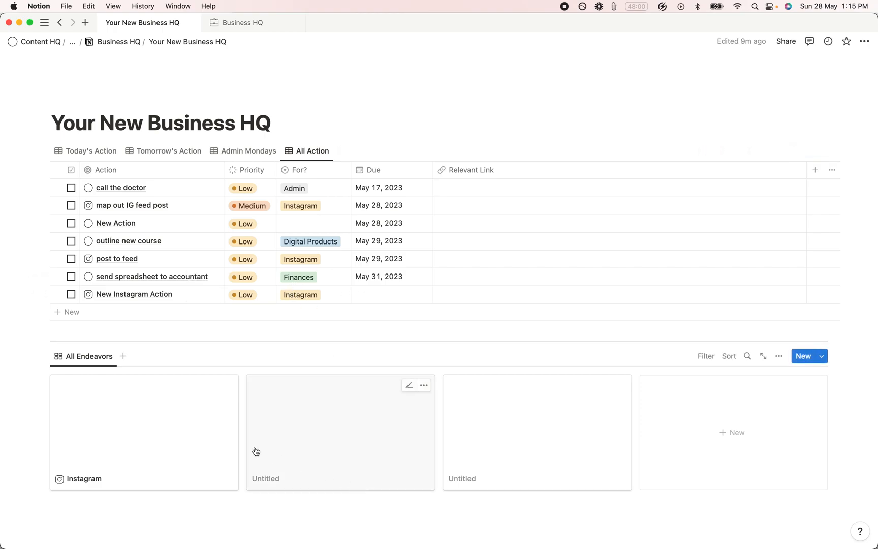
Open the Instagram card from the All Endeavors gallery and add a cover to its page.
scroll(308, 423, down, 4)
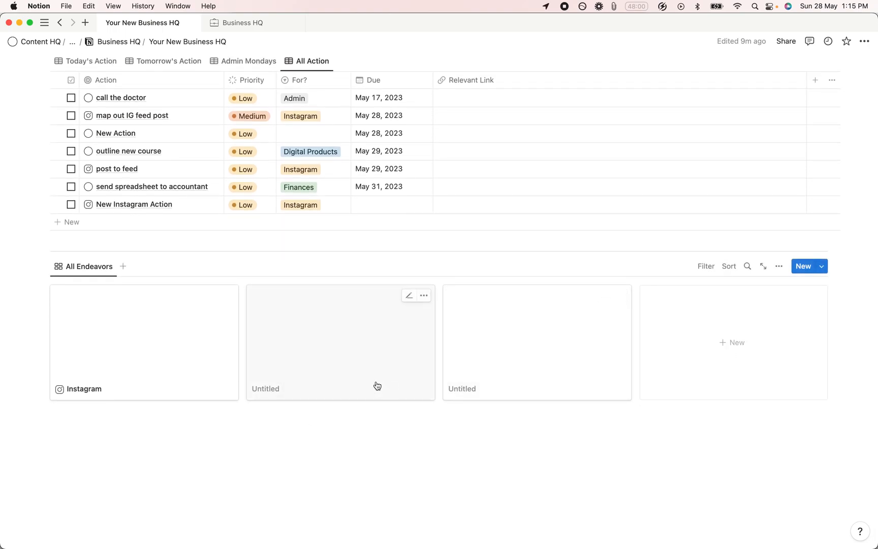
click(153, 354)
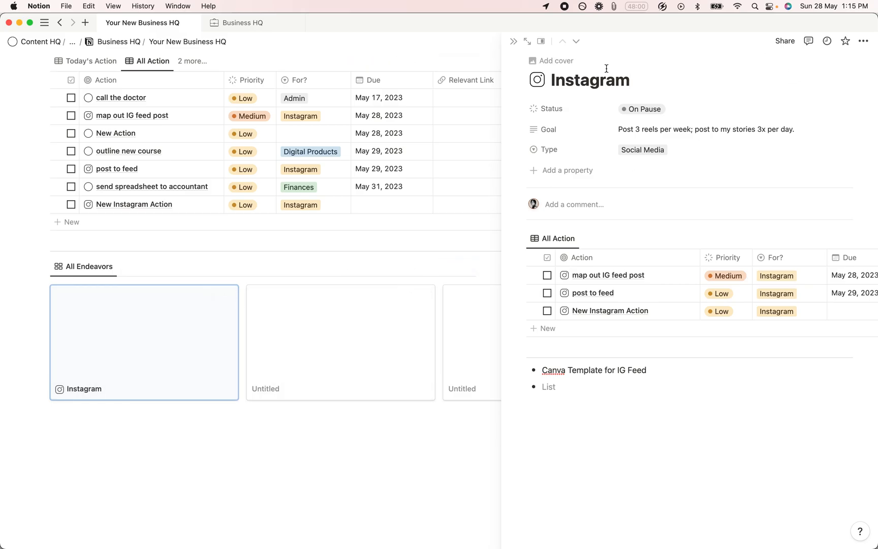
click(565, 62)
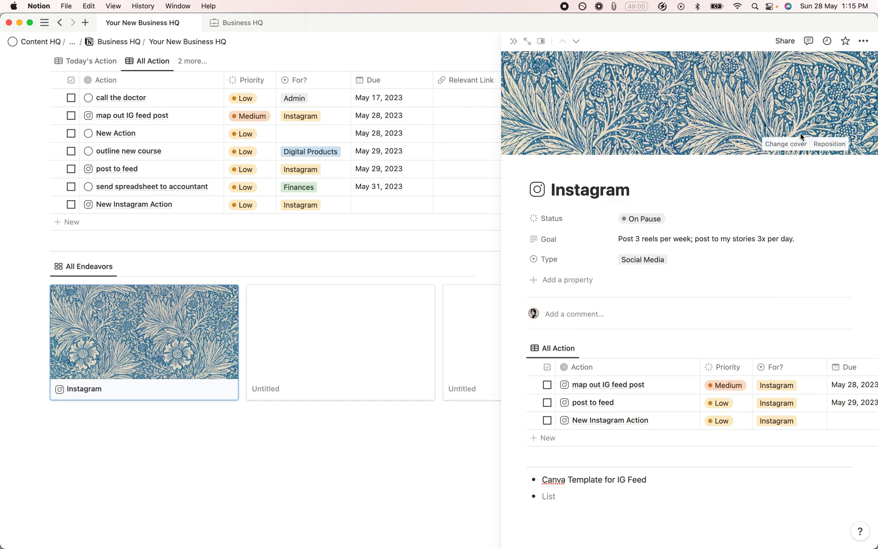
Switch to the Notion Headers design in Canva in Chrome and open its sharing and download options.
key(super+Tab)
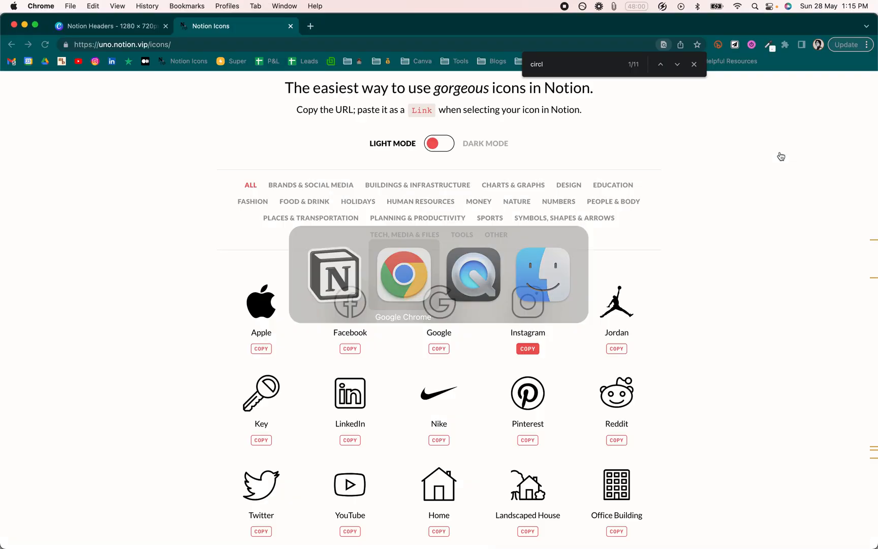
click(136, 34)
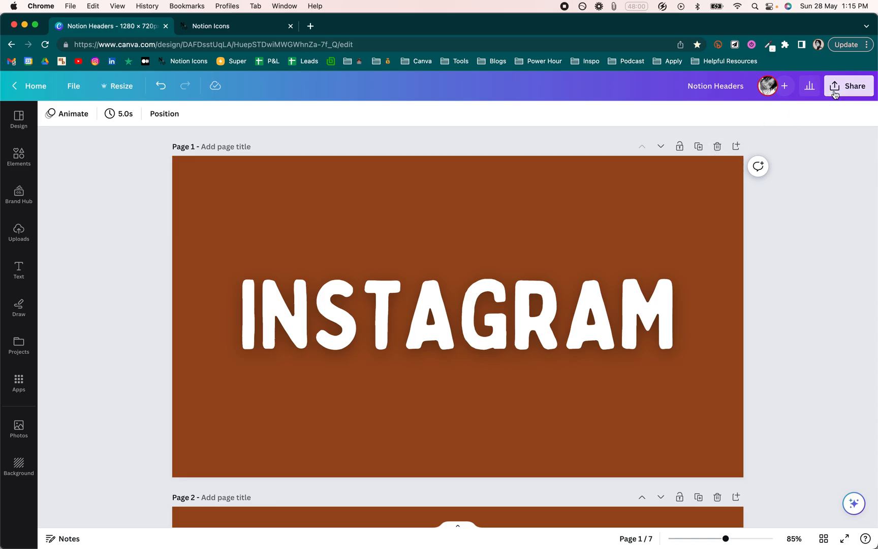
click(833, 96)
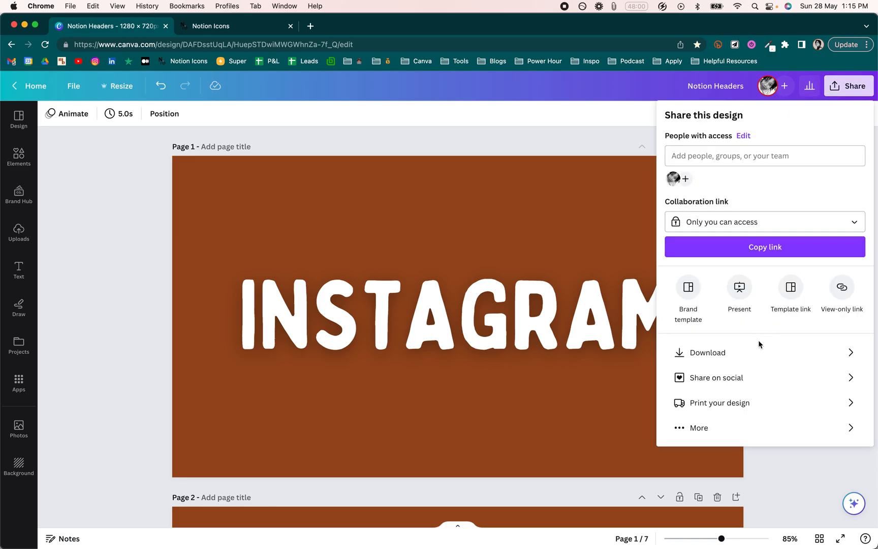